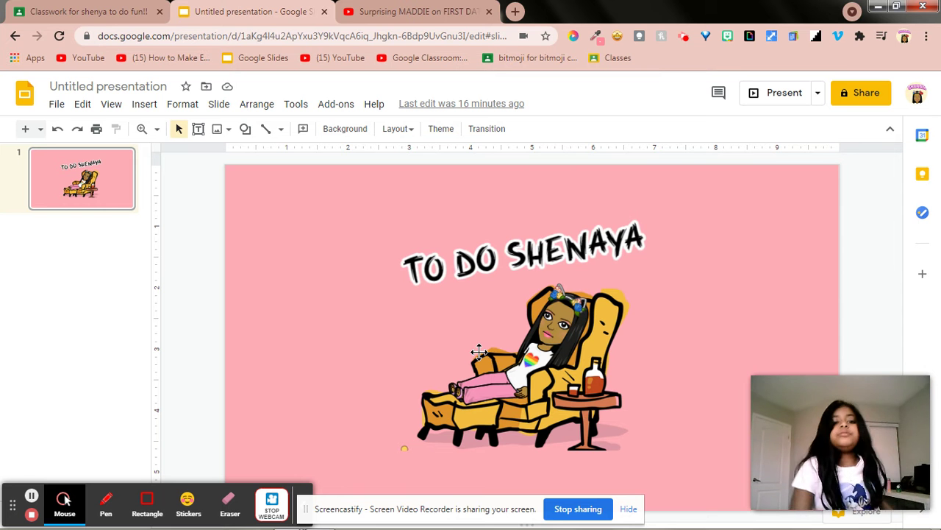
# - In Google Classroom's google slides topic, copy the link to the "escape the room" file, and return to the Google Slides presentation
pyautogui.click(84, 10)
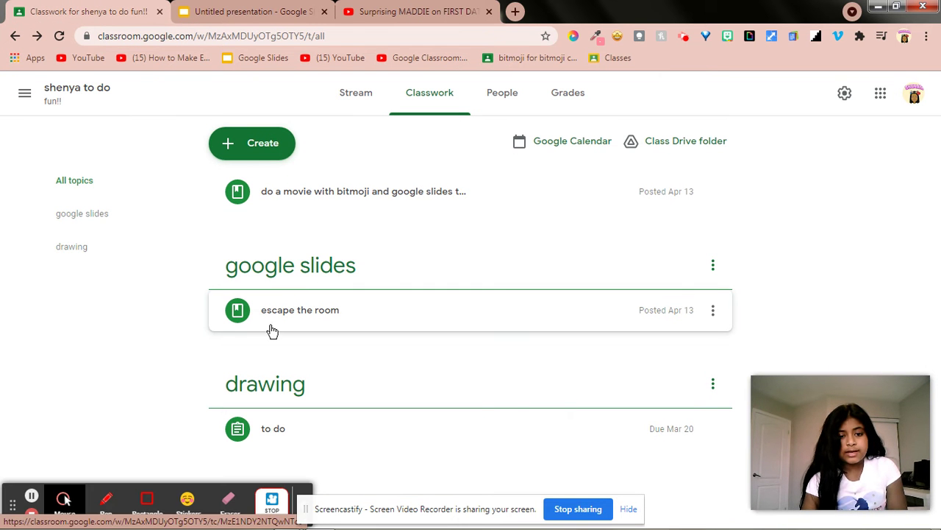
pyautogui.click(284, 280)
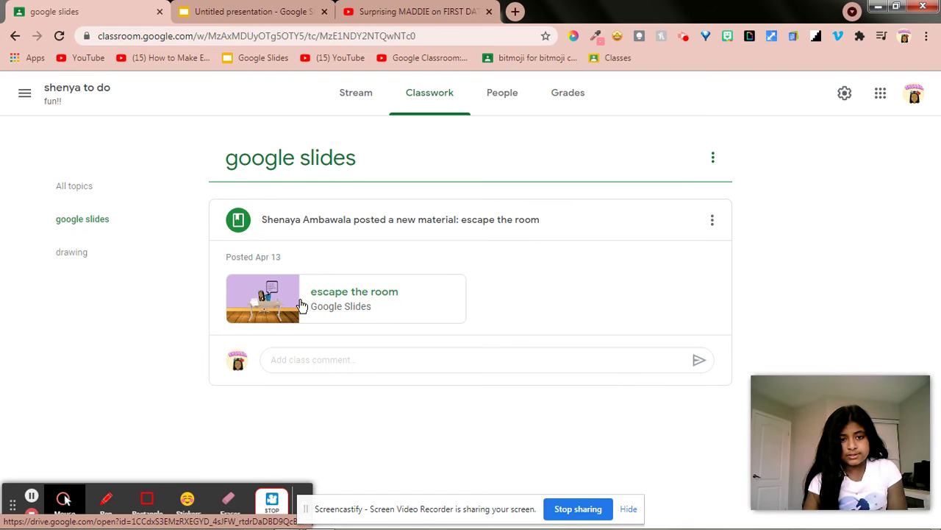
pyautogui.rightClick(301, 303)
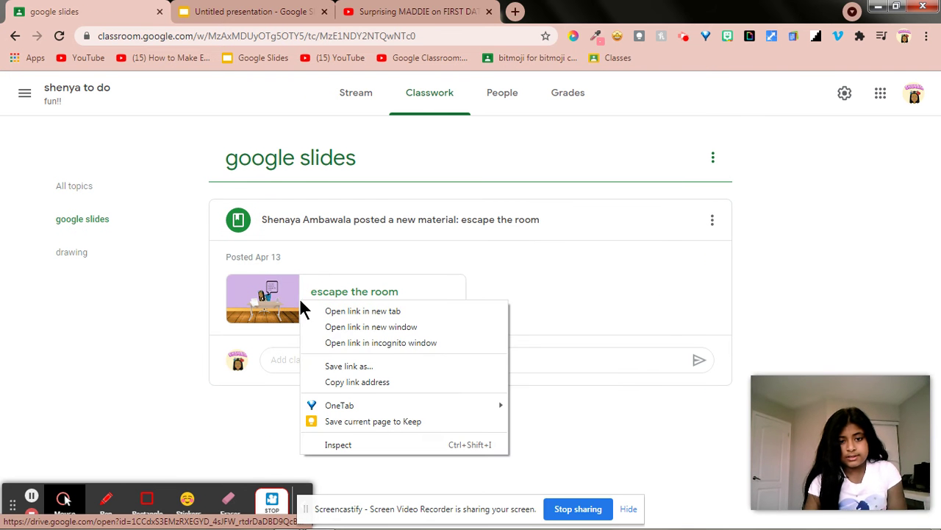
pyautogui.click(368, 379)
pyautogui.click(218, 11)
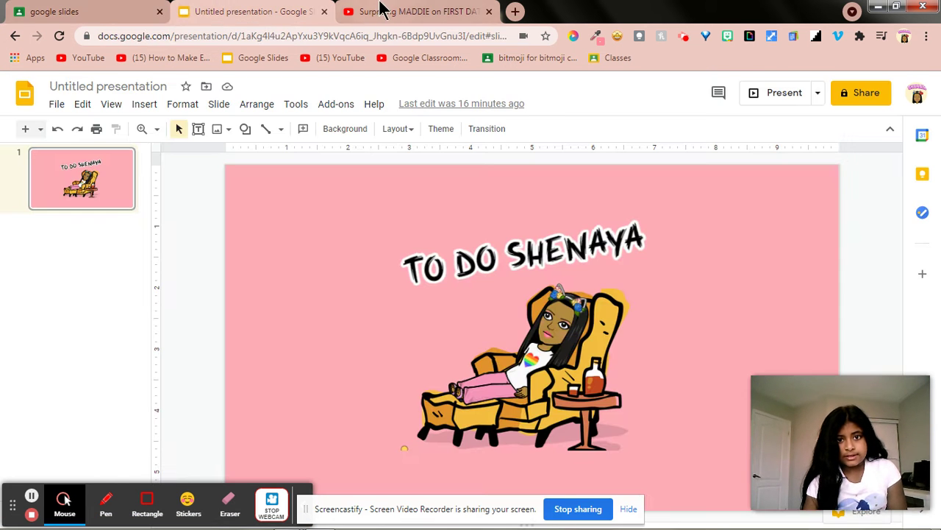
# - Start a slide import and choose the "escape the room" presentation as the source
pyautogui.click(56, 109)
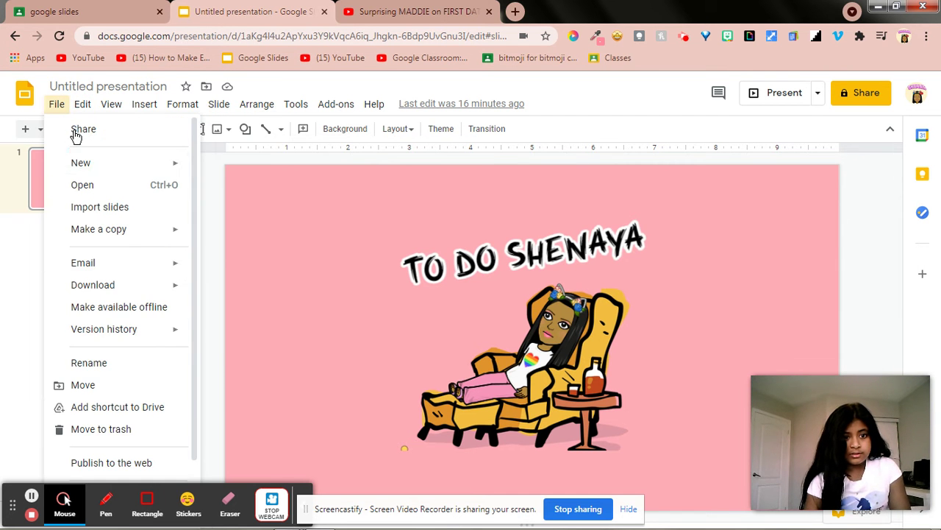
pyautogui.click(108, 209)
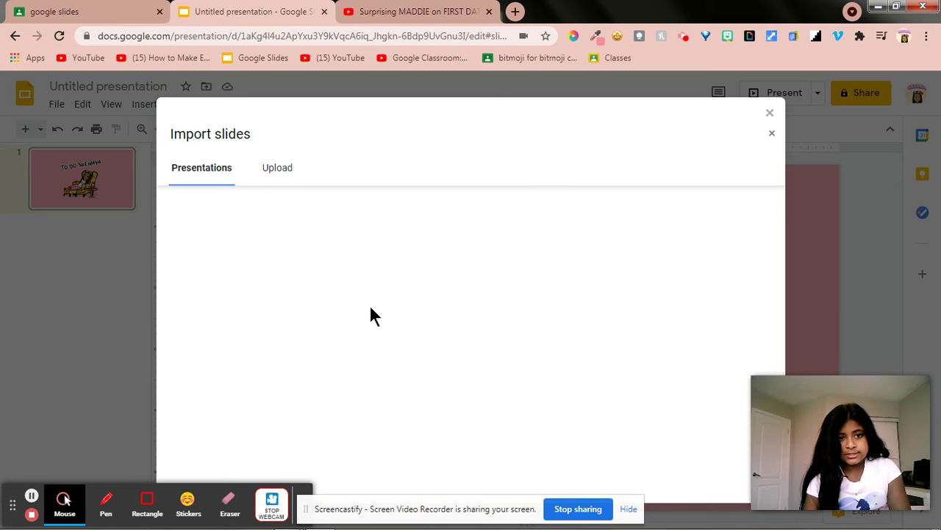
pyautogui.click(275, 176)
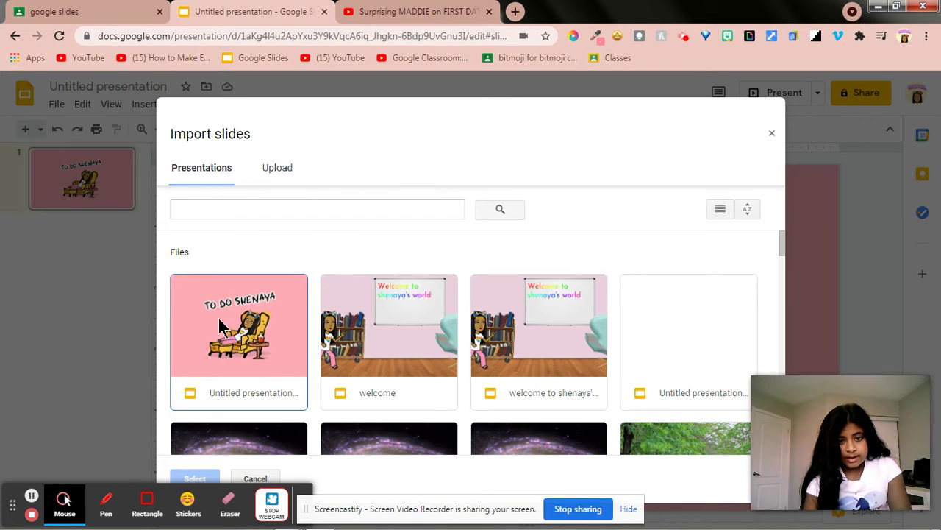
pyautogui.scroll(-3, 383, 357)
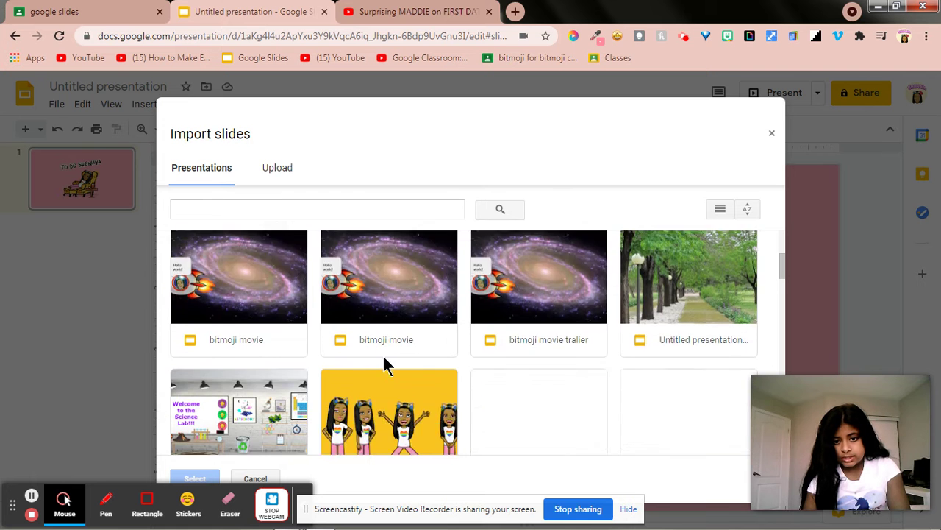
pyautogui.scroll(-1, 383, 363)
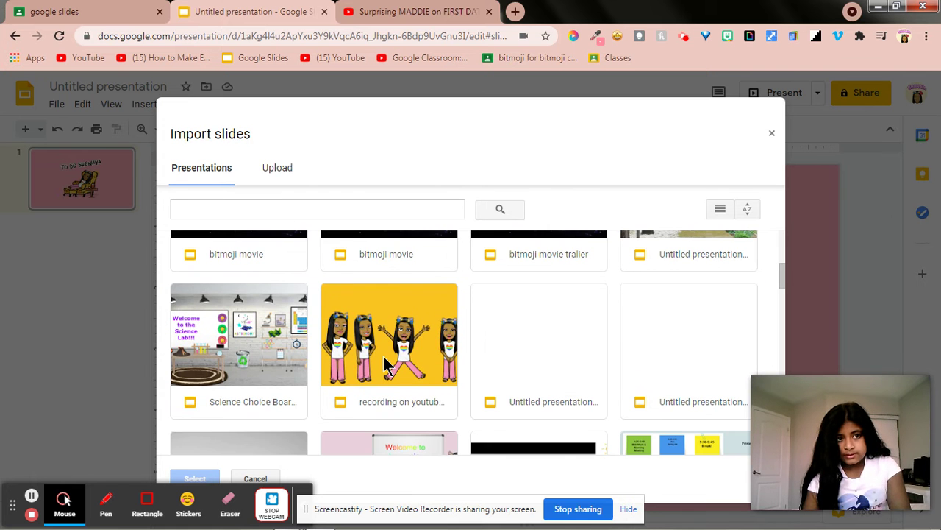
pyautogui.scroll(-3, 384, 362)
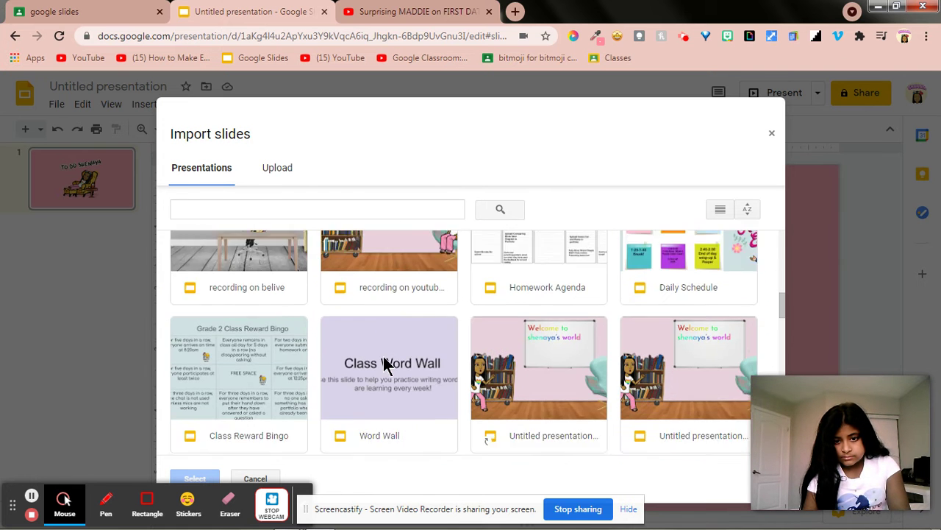
pyautogui.scroll(-2, 383, 363)
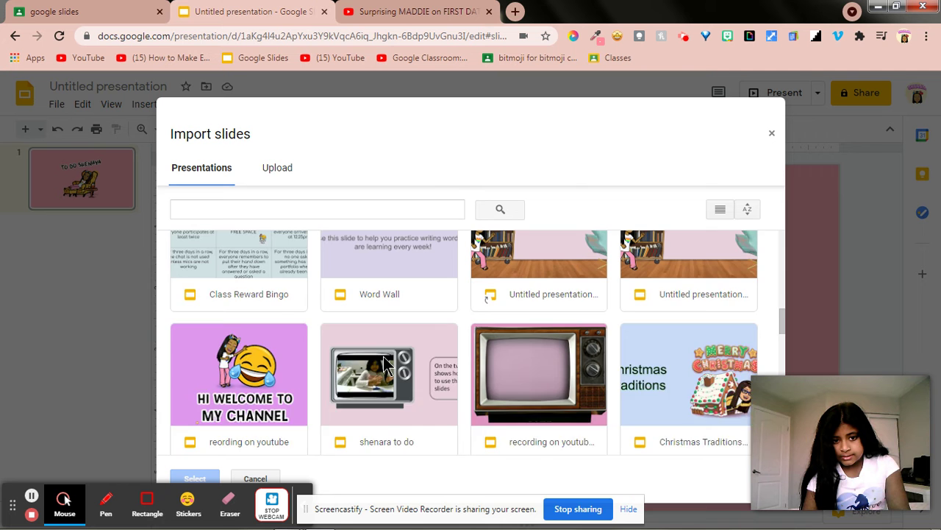
pyautogui.scroll(1, 383, 356)
pyautogui.scroll(-2, 383, 358)
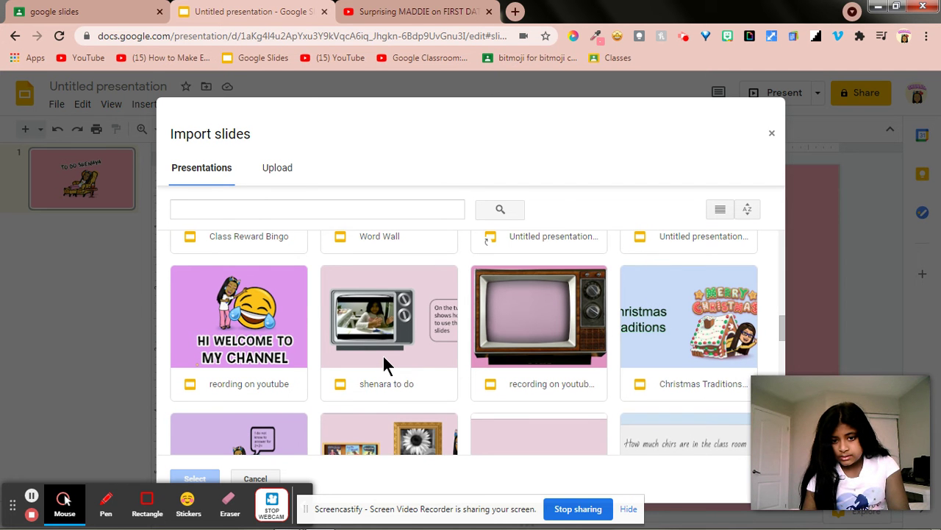
pyautogui.scroll(-2, 386, 362)
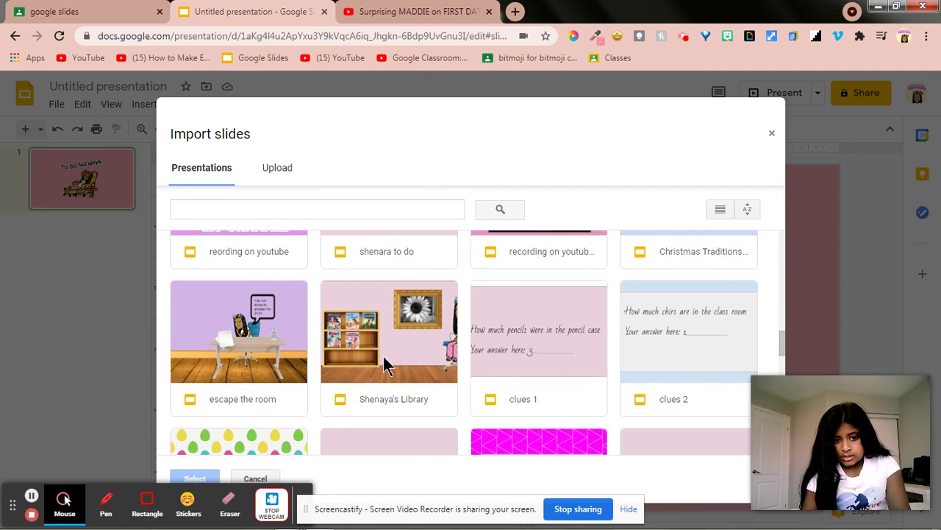
pyautogui.scroll(-2, 382, 354)
pyautogui.scroll(2, 193, 316)
pyautogui.click(192, 316)
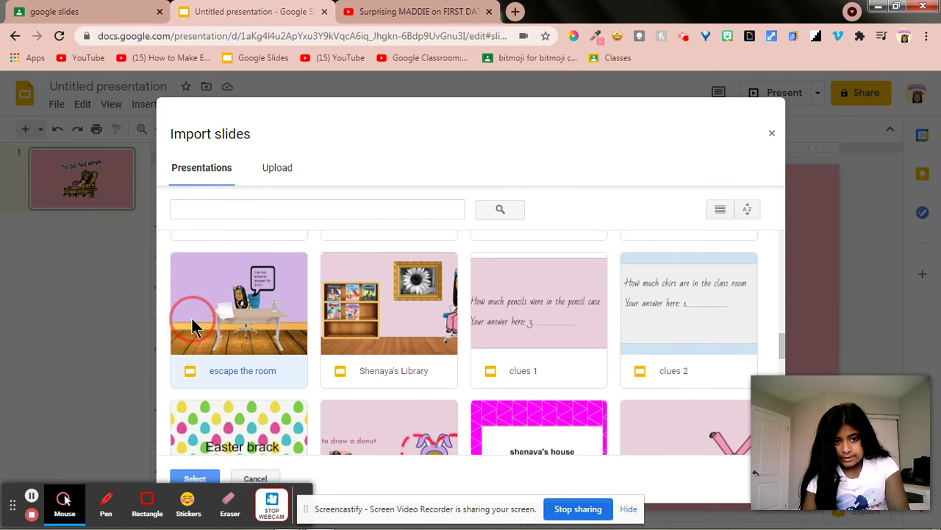
pyautogui.click(188, 478)
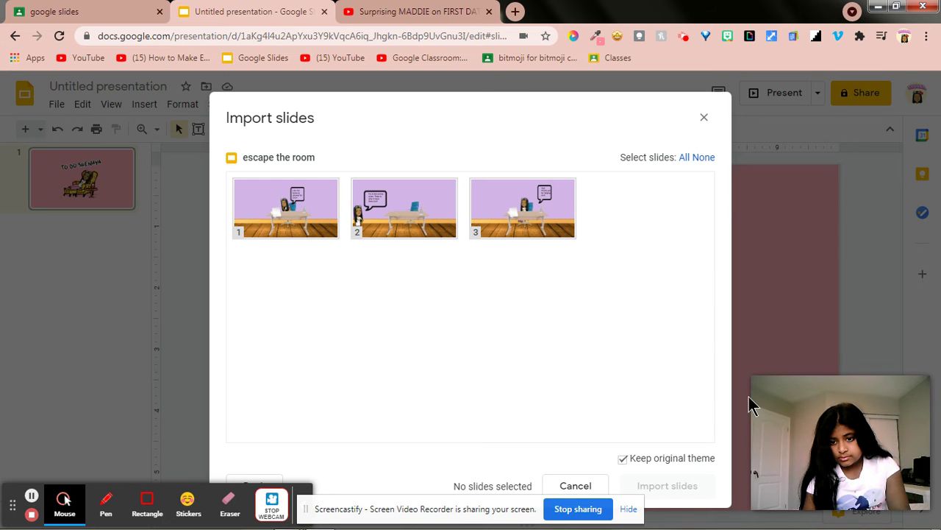
# - Import all three "escape the room" slides with their original theme and look through them
pyautogui.click(301, 234)
pyautogui.click(379, 211)
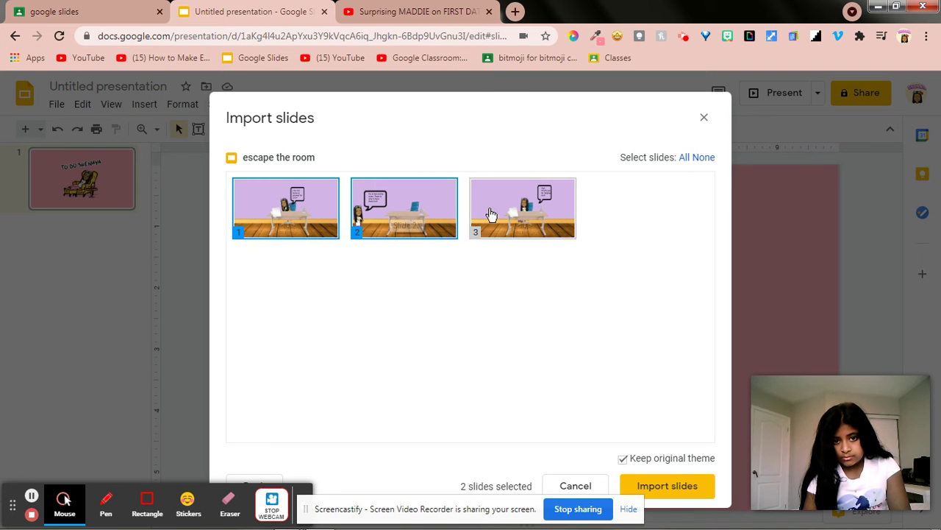
pyautogui.click(491, 213)
pyautogui.click(673, 488)
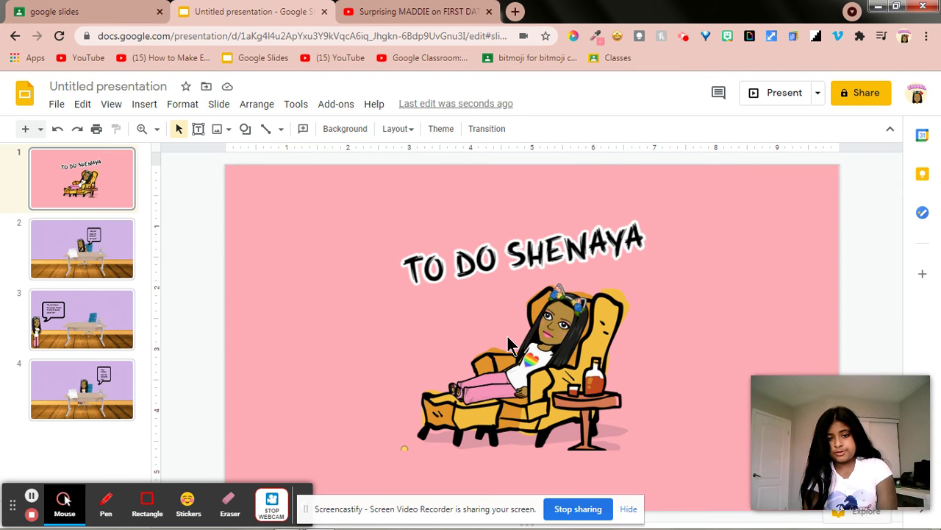
pyautogui.click(56, 236)
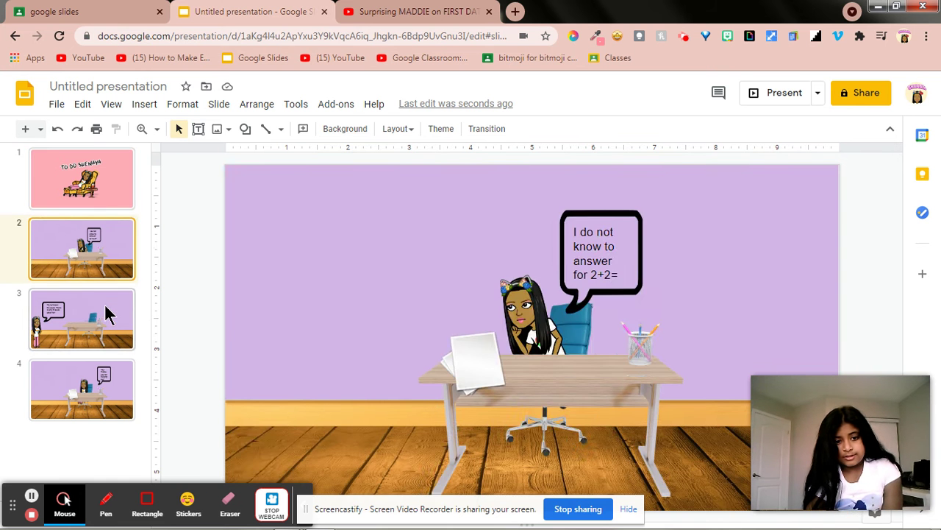
pyautogui.click(109, 320)
pyautogui.click(111, 410)
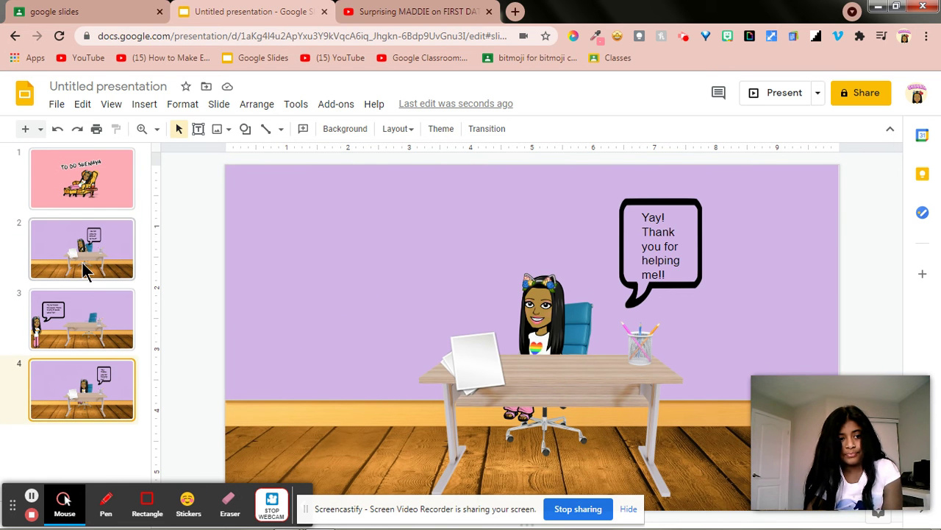
pyautogui.click(76, 244)
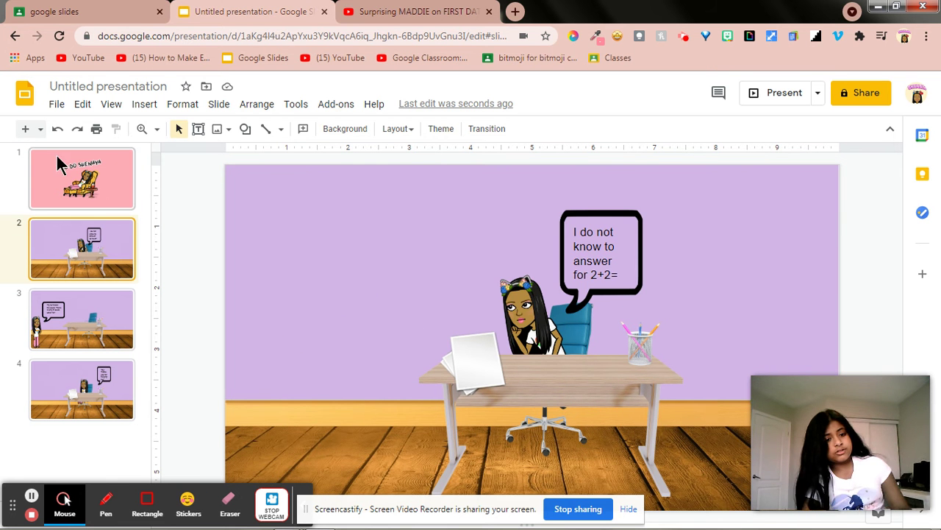
# - Add a new slide after the title slide and delete its title and subtitle placeholders
pyautogui.click(103, 200)
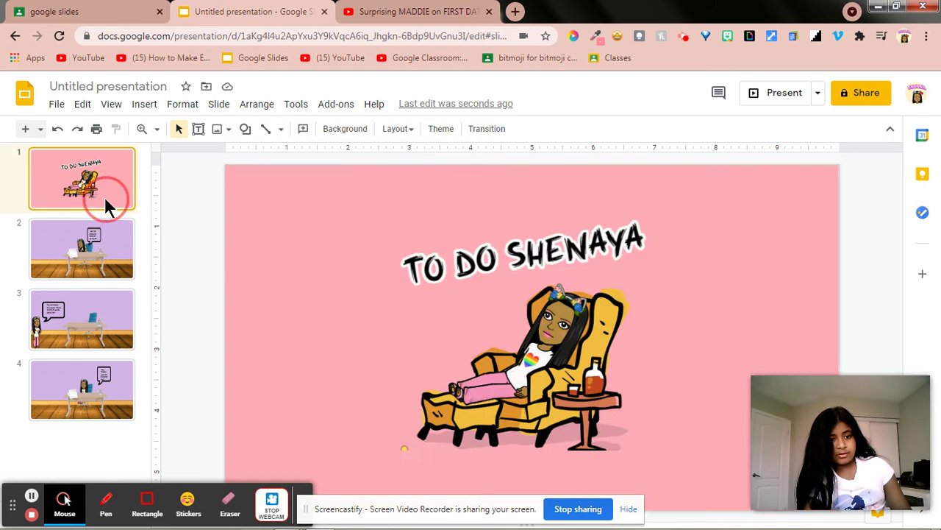
pyautogui.click(27, 129)
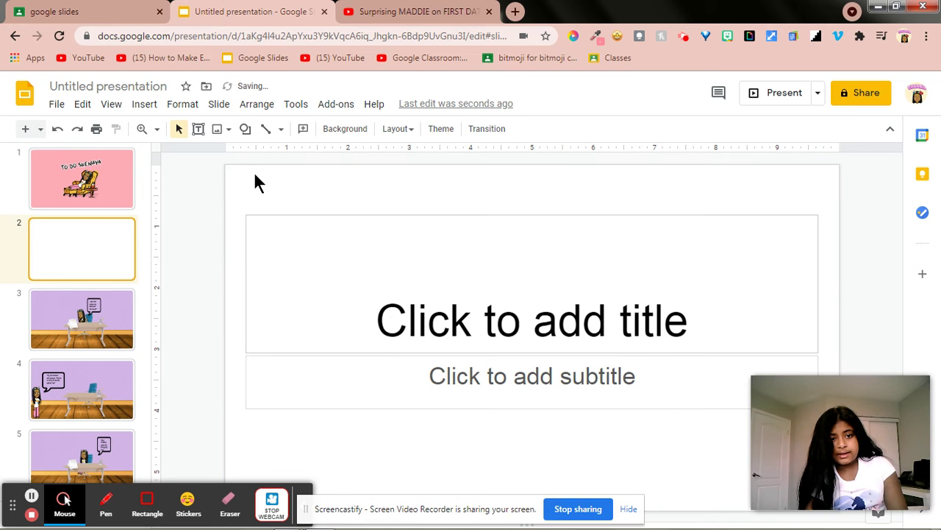
pyautogui.moveTo(255, 175); pyautogui.dragTo(667, 459)
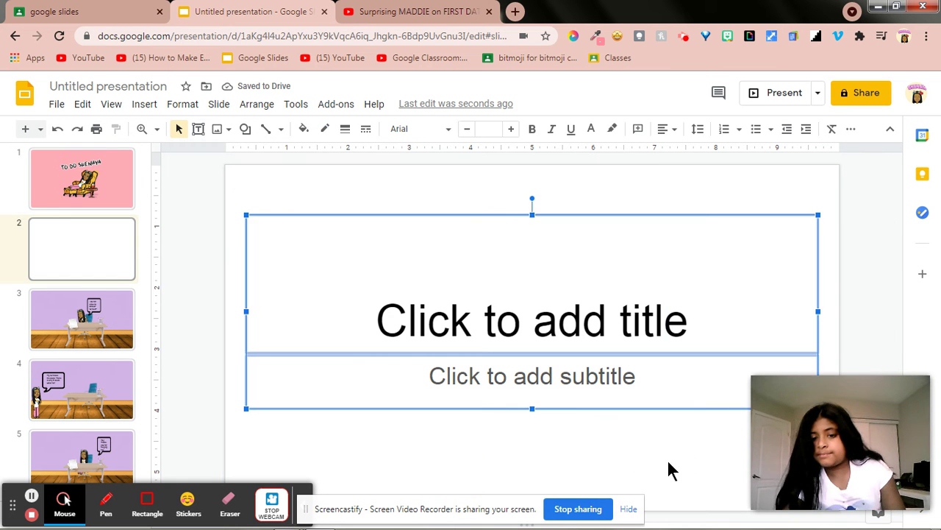
pyautogui.press('Delete')
pyautogui.moveTo(788, 471); pyautogui.dragTo(845, 98)
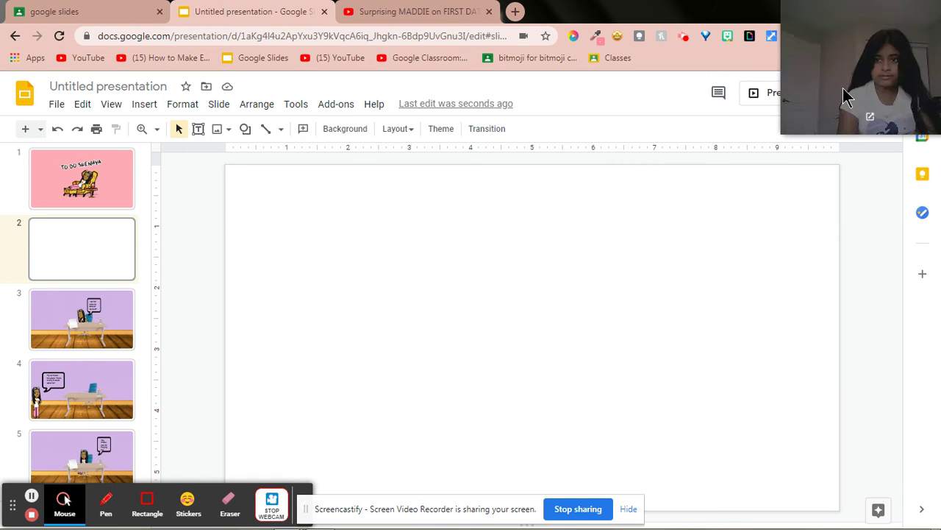
# - Set the blank second slide's background to the custom pink colour
pyautogui.click(337, 132)
pyautogui.click(565, 263)
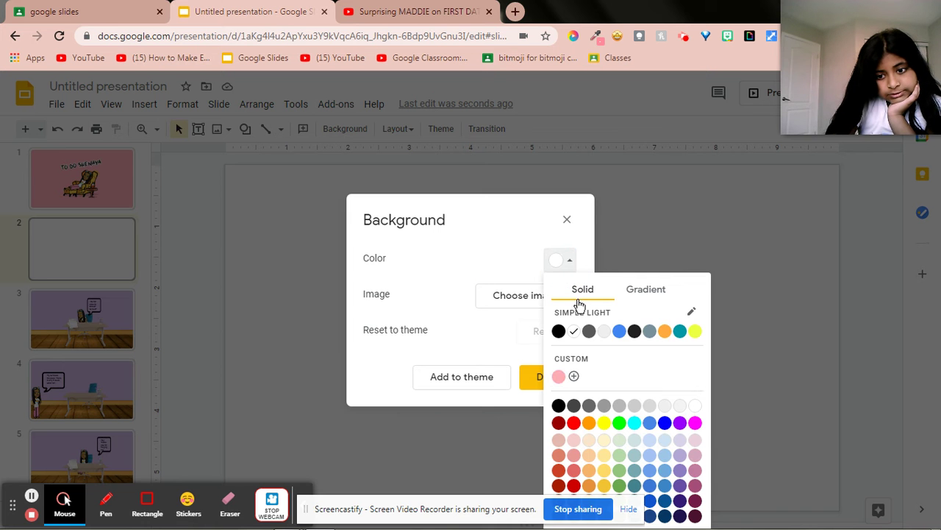
pyautogui.click(559, 376)
pyautogui.click(559, 378)
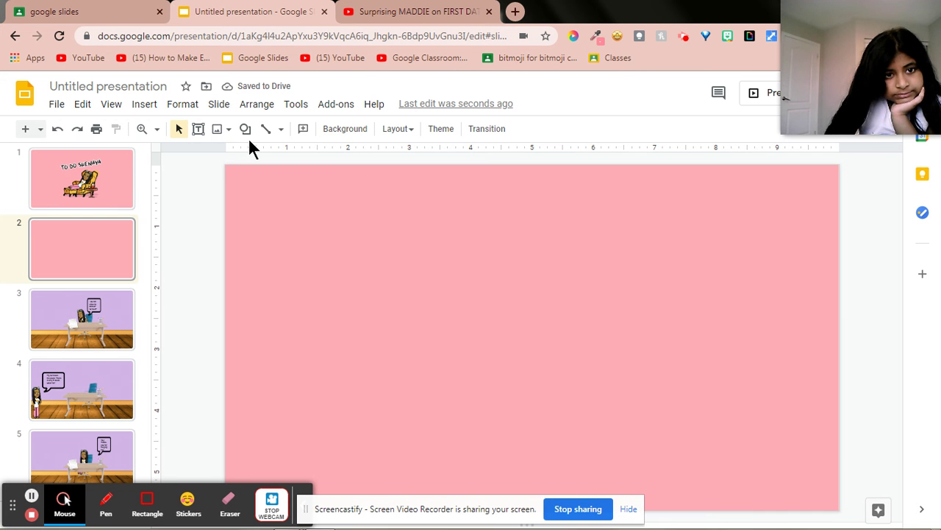
# - Rename the presentation as "to do" followed by the owner's first name
pyautogui.click(117, 86)
pyautogui.press('BackSpace')
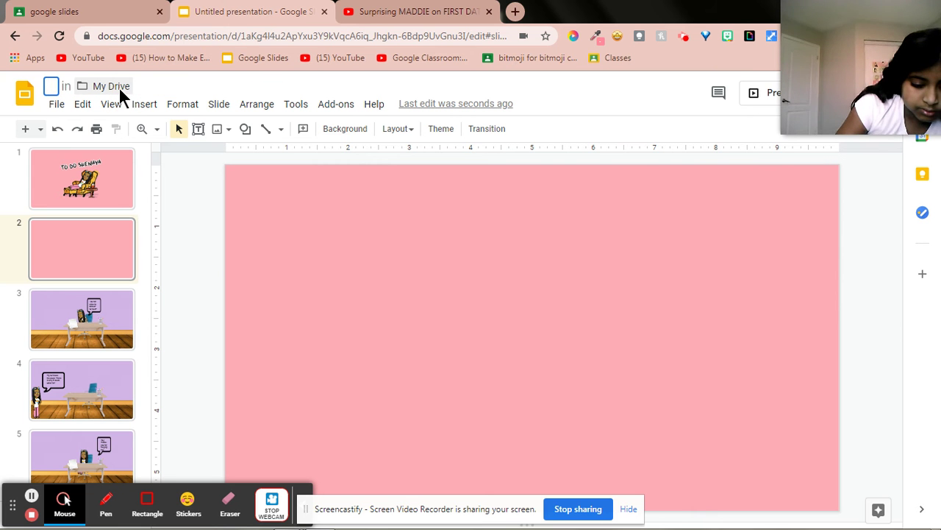
pyautogui.write('to do')
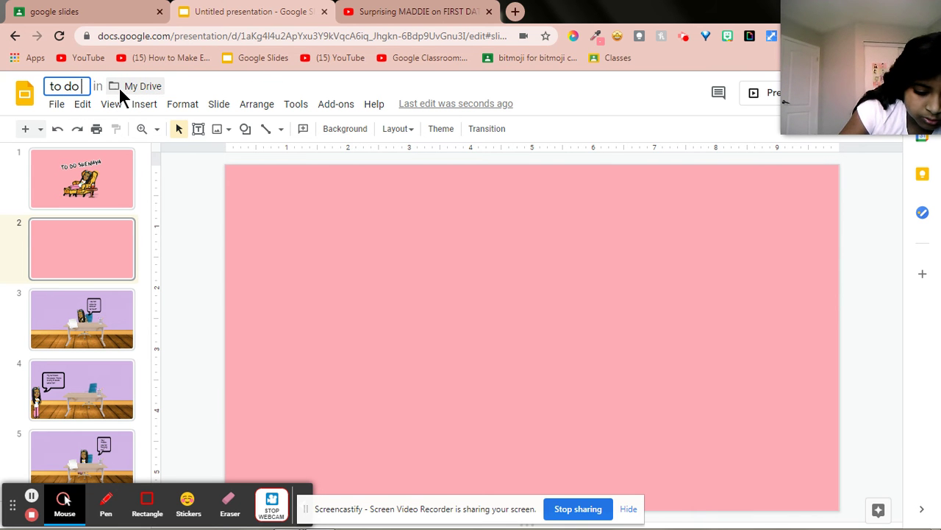
pyautogui.write(' shenaya')
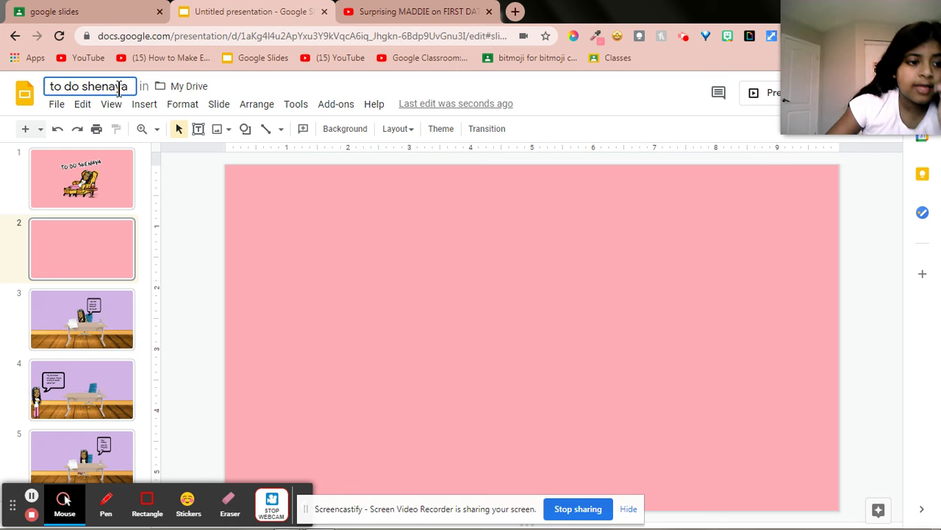
pyautogui.press('Return')
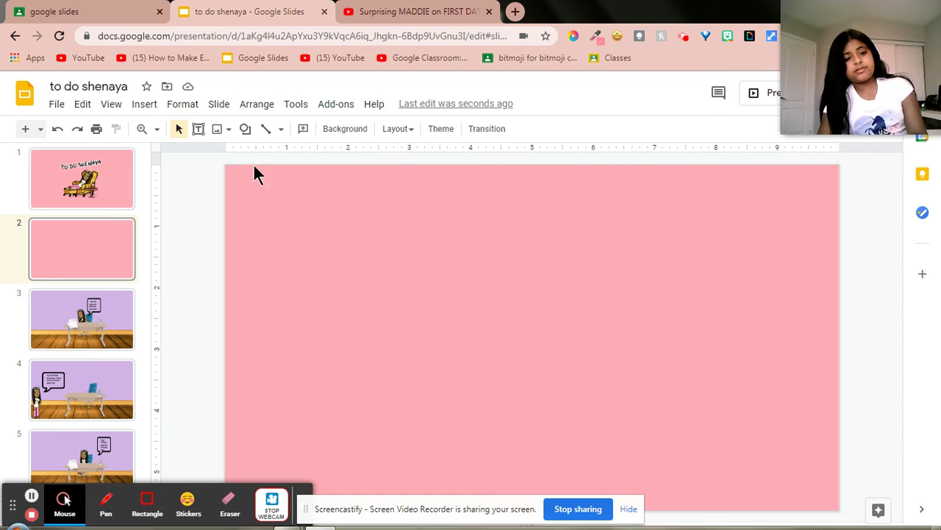
# - Add a wide text box across the middle of the blank pink slide containing "First Task"
pyautogui.click(197, 131)
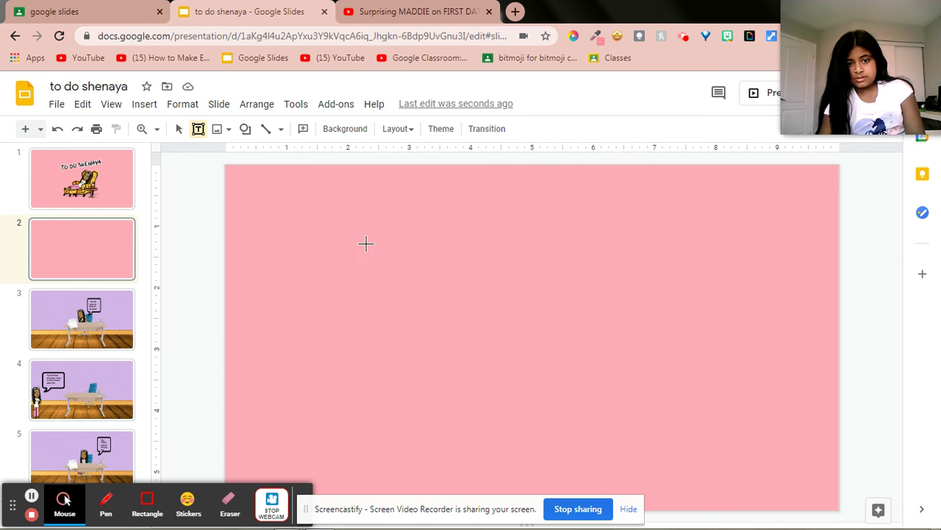
pyautogui.moveTo(276, 258); pyautogui.dragTo(804, 417)
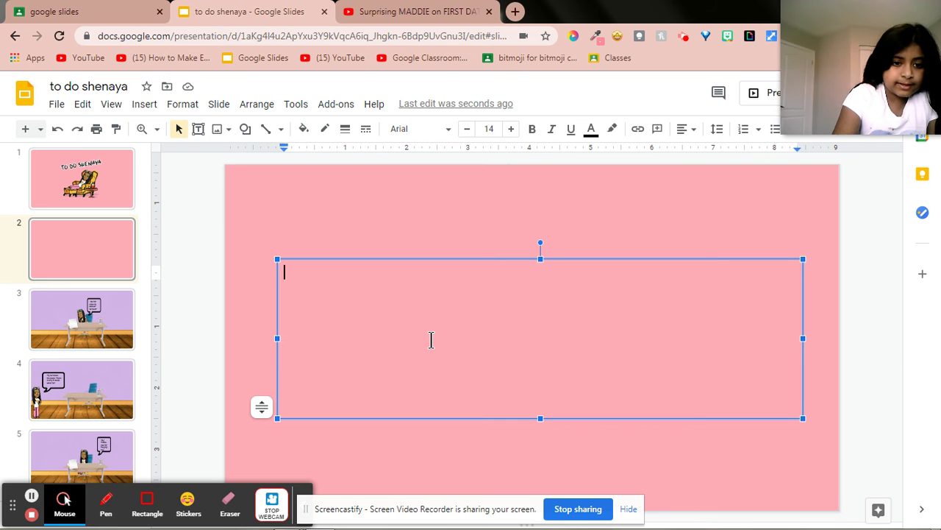
pyautogui.write('F')
pyautogui.press('capslock')
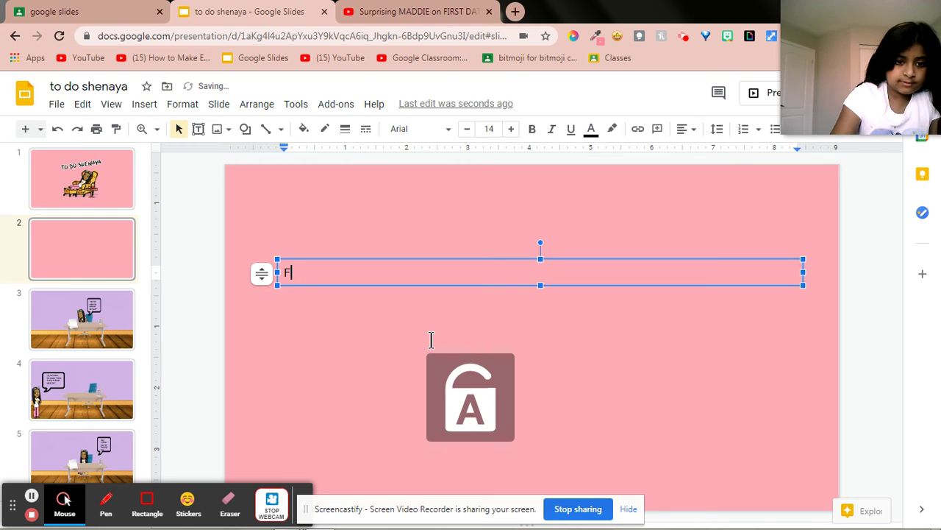
pyautogui.write('irst')
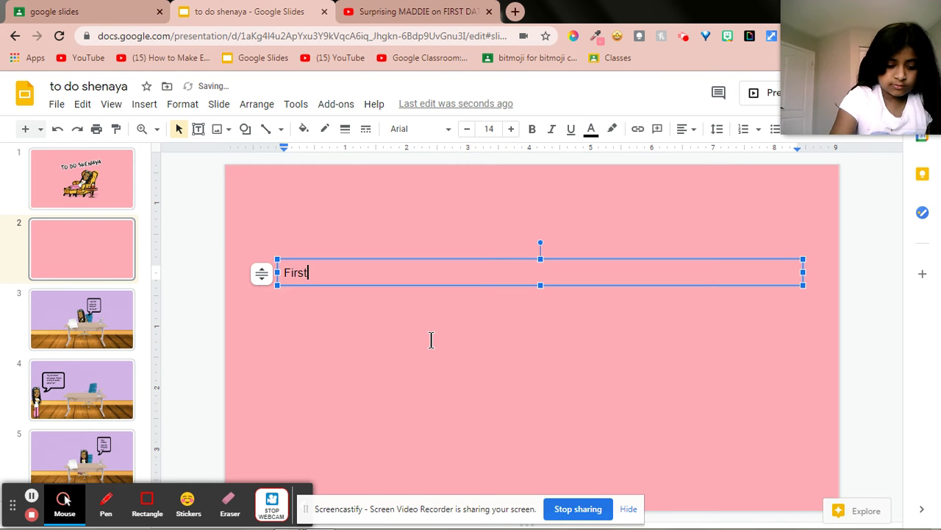
pyautogui.press('capslock')
pyautogui.write('T')
pyautogui.press('capslock')
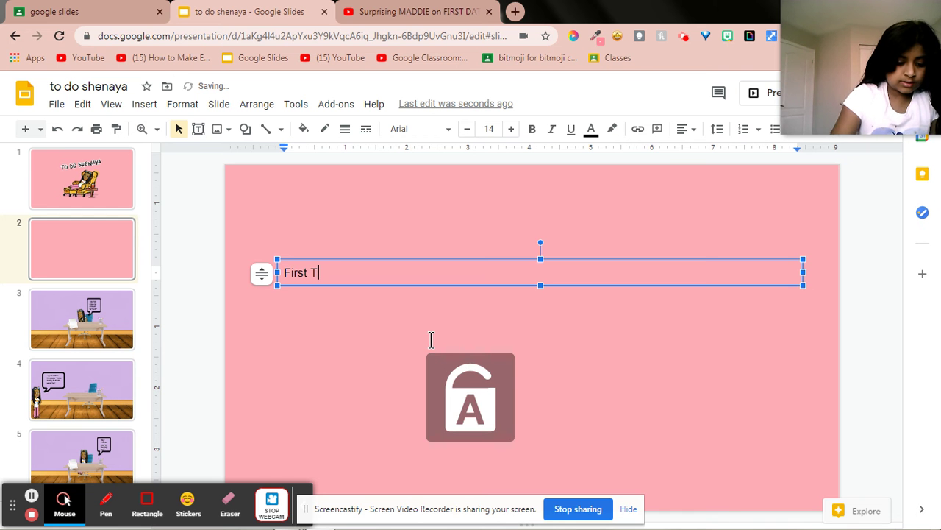
pyautogui.write('as')
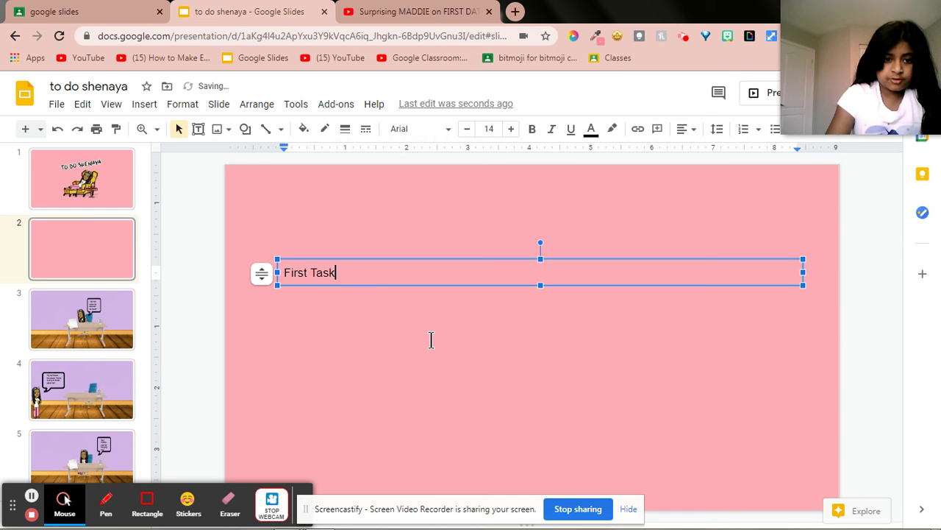
pyautogui.write('k')
# - Set the "First Task" text to font size 60 and move its text box to centre the words on the slide
pyautogui.moveTo(283, 273); pyautogui.dragTo(242, 270)
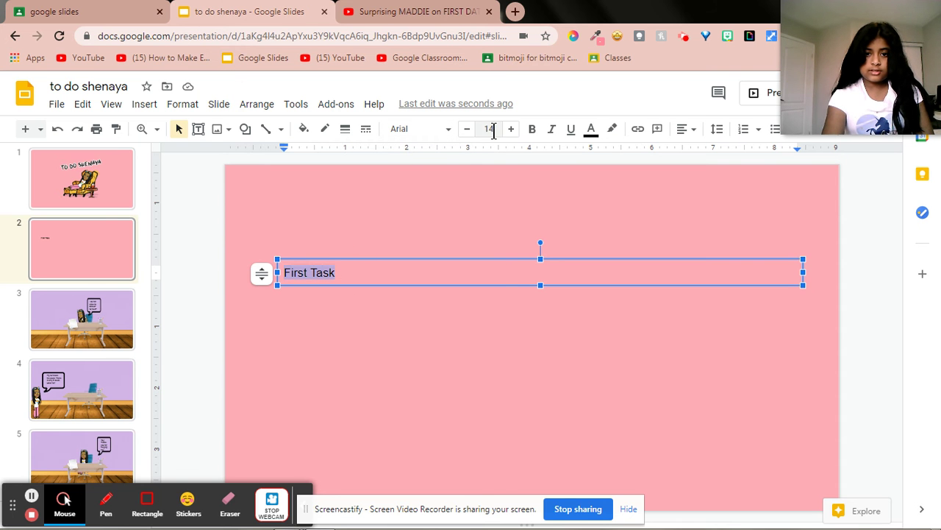
pyautogui.click(489, 129)
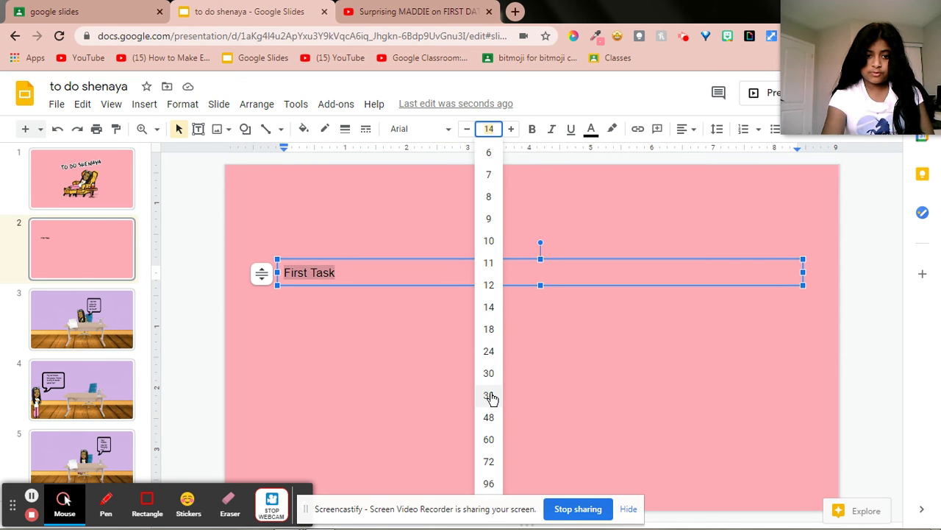
pyautogui.click(489, 395)
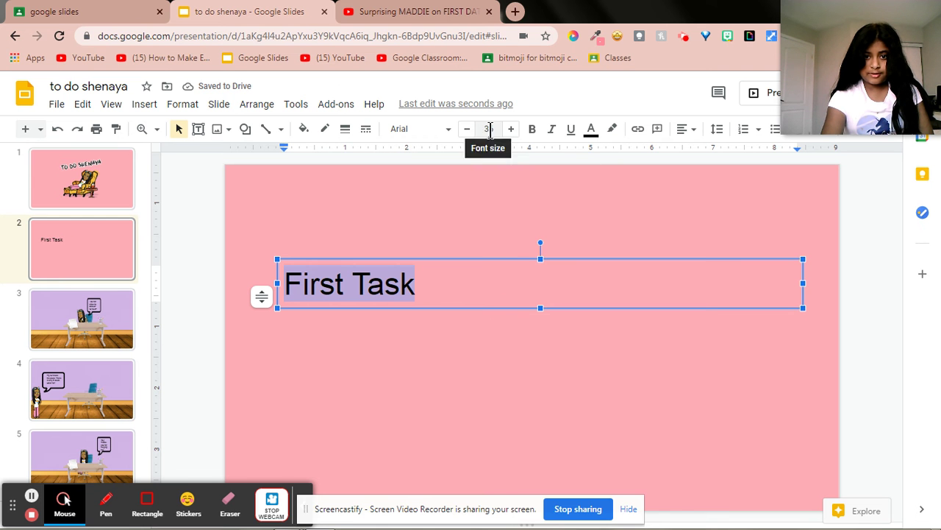
pyautogui.click(489, 128)
pyautogui.click(489, 444)
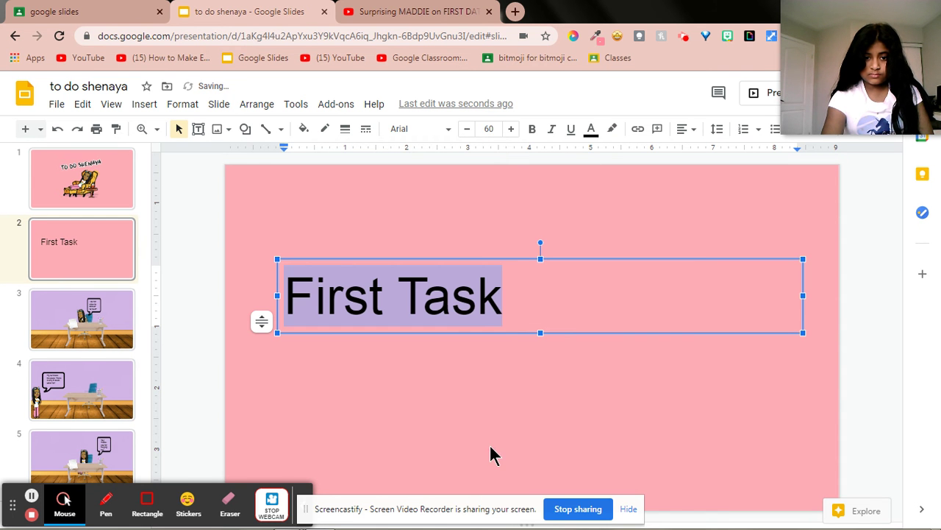
pyautogui.moveTo(589, 333); pyautogui.dragTo(714, 370)
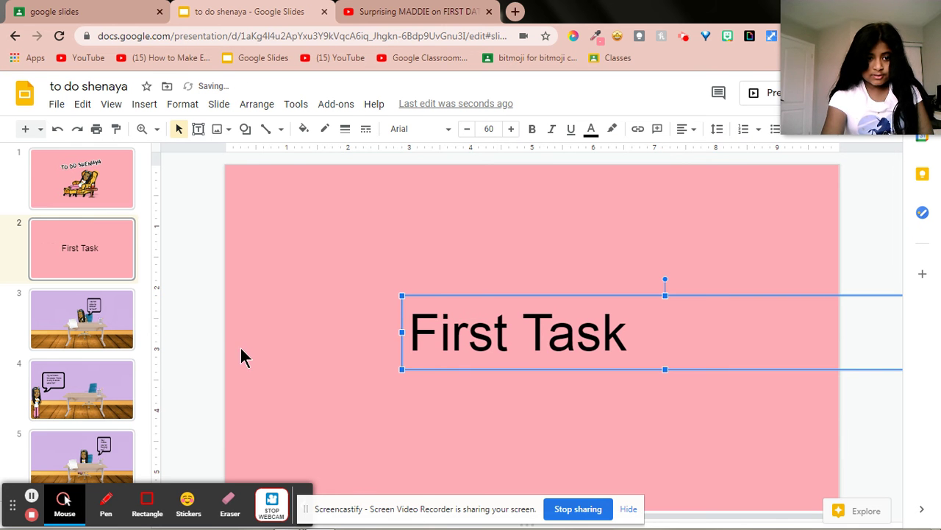
pyautogui.click(197, 348)
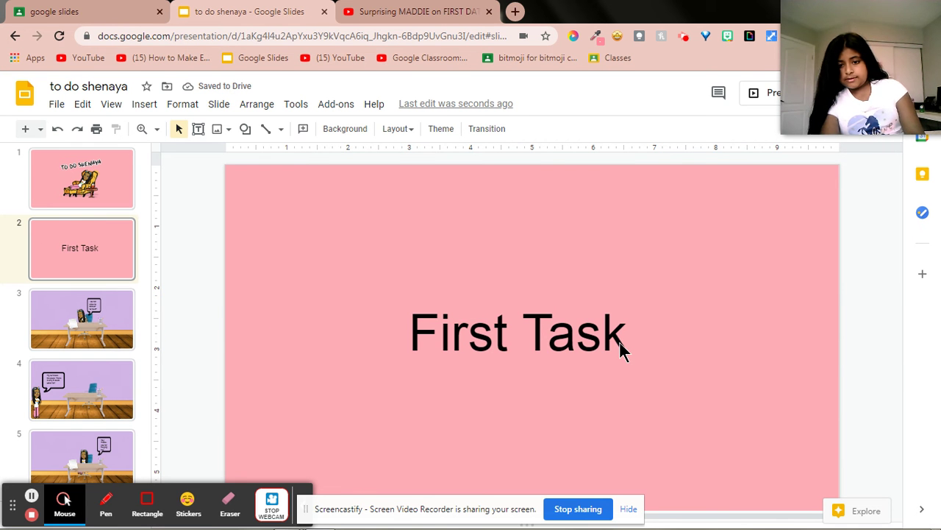
# - Colour the "First Task" text in rainbow colours with the Magic Rainbow Unicorns Slides add-on, keeping its default settings, and close the add-on
pyautogui.doubleClick(619, 341)
pyautogui.click(632, 334)
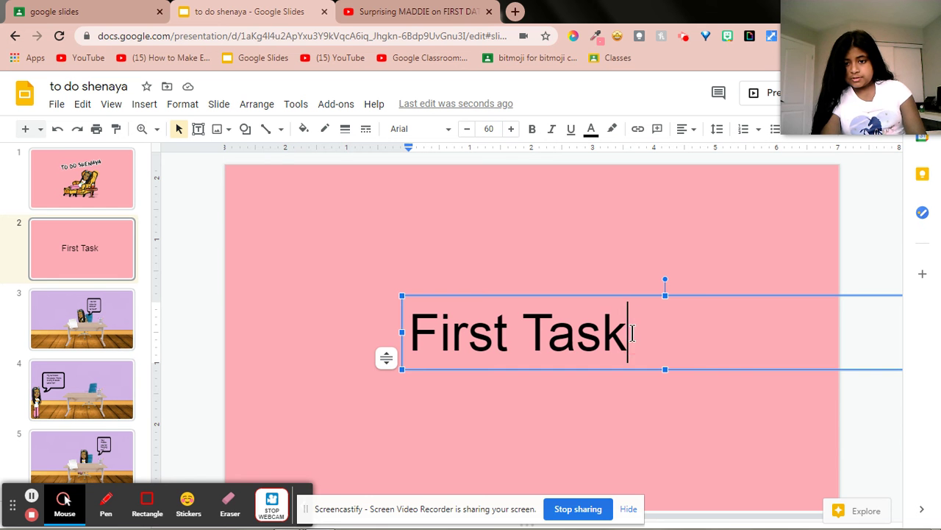
pyautogui.tripleClick(632, 334)
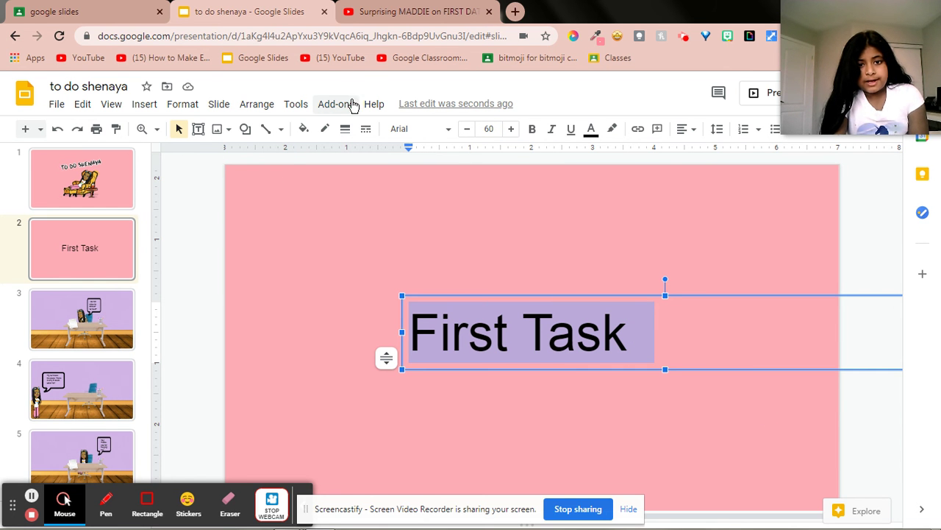
pyautogui.click(352, 105)
pyautogui.moveTo(390, 192)
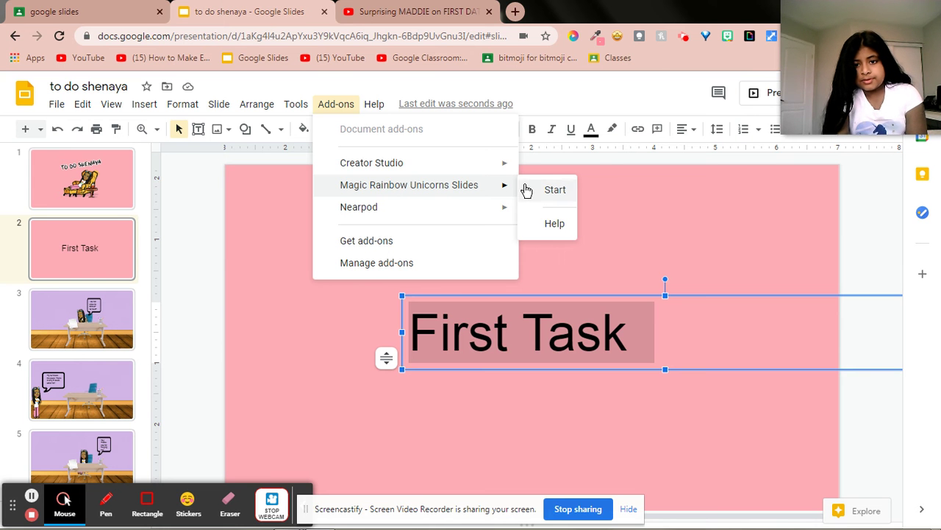
pyautogui.click(551, 190)
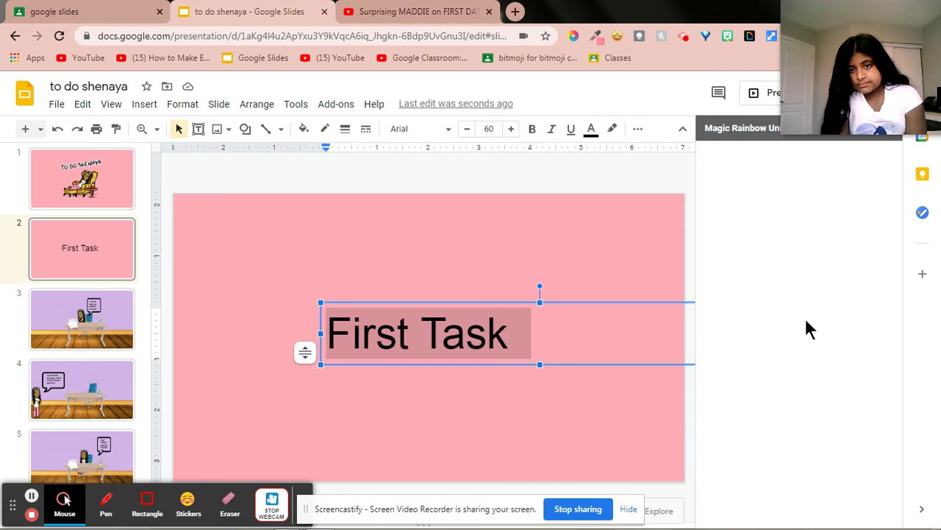
pyautogui.click(759, 478)
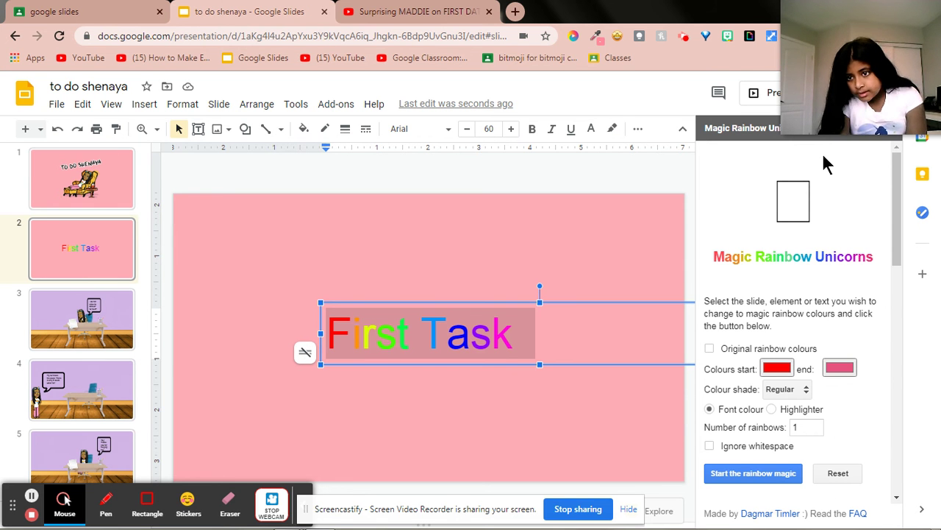
pyautogui.click(637, 234)
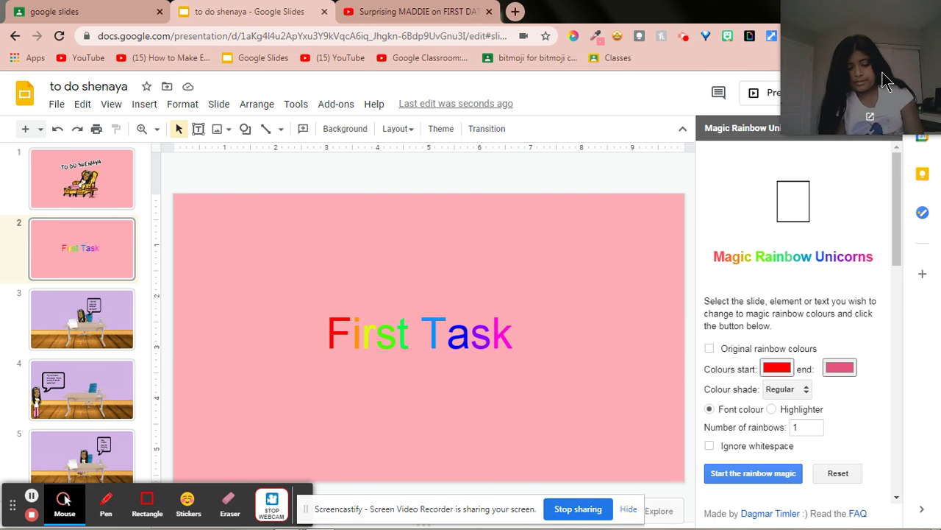
pyautogui.moveTo(886, 81); pyautogui.dragTo(498, 96)
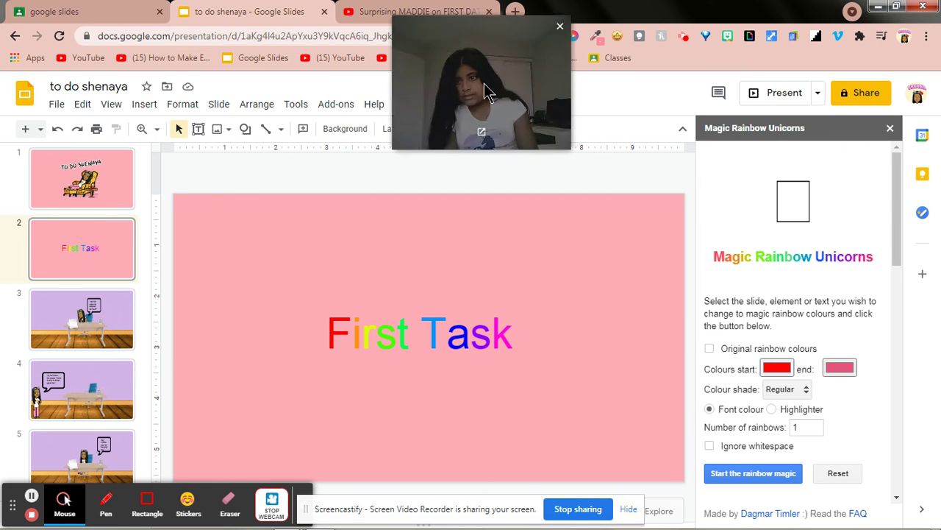
pyautogui.click(890, 129)
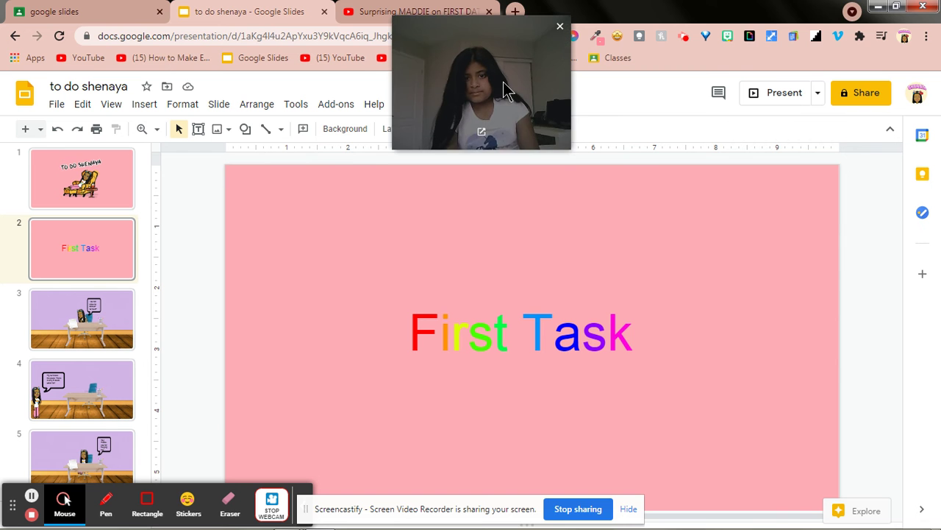
pyautogui.moveTo(504, 90); pyautogui.dragTo(931, 62)
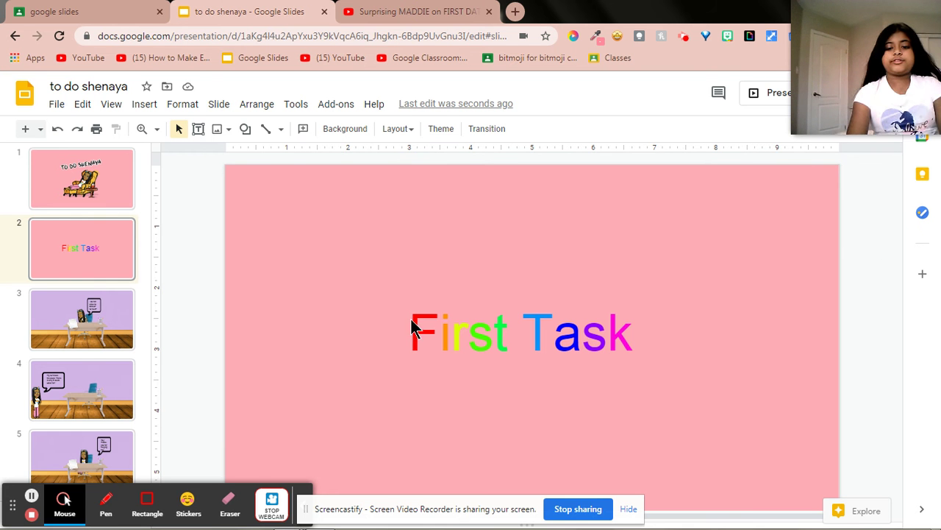
# - Move the rainbow "First Task" text box slightly higher on the slide to leave room beneath it
pyautogui.click(496, 334)
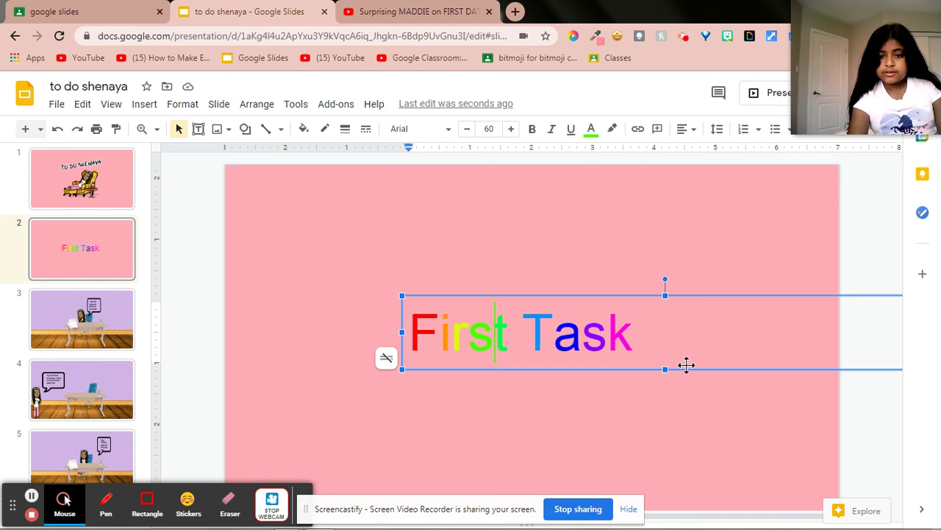
pyautogui.moveTo(686, 365); pyautogui.dragTo(677, 329)
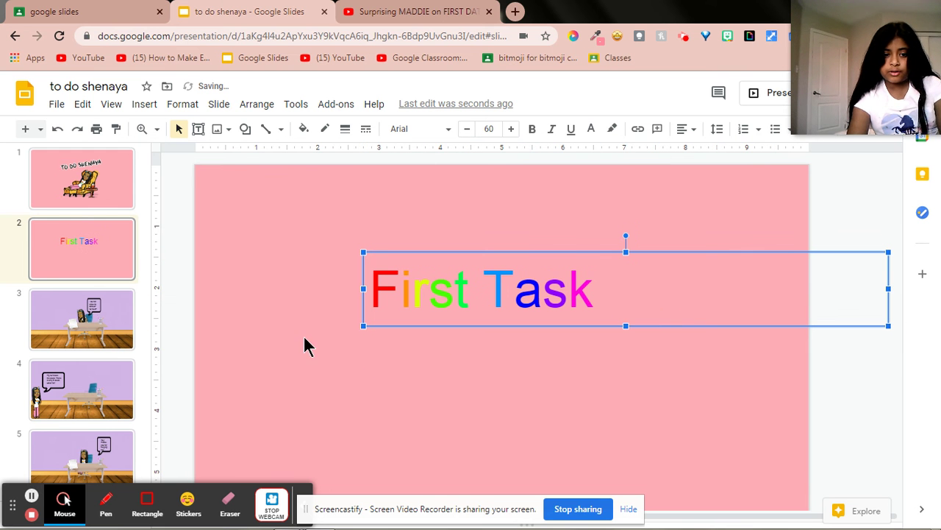
pyautogui.click(176, 329)
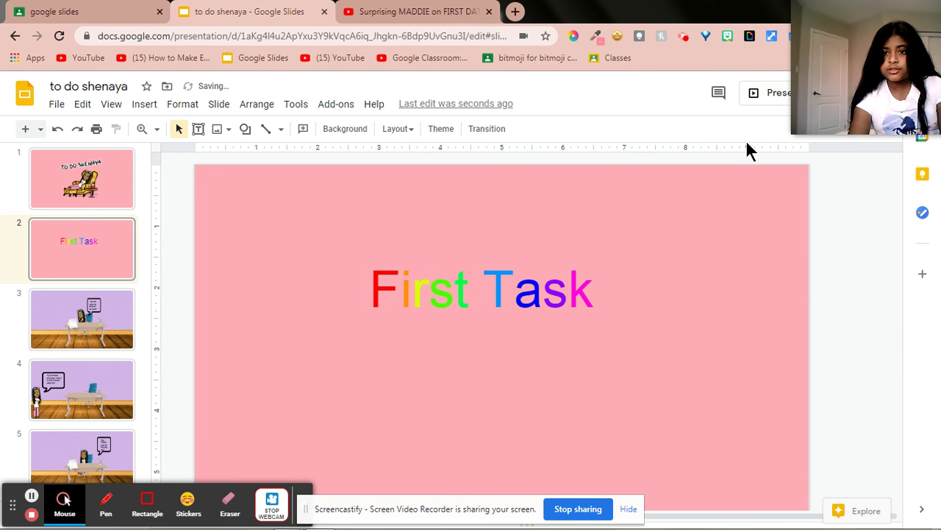
# - Search Bitmoji for "First Task" and place the green rubber-stamp sticker below the heading
pyautogui.click(726, 37)
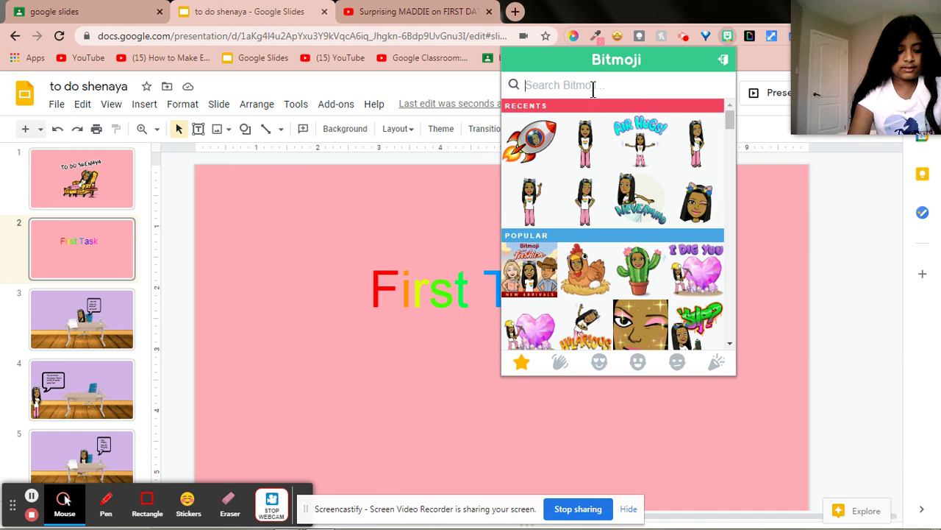
pyautogui.write('Fi')
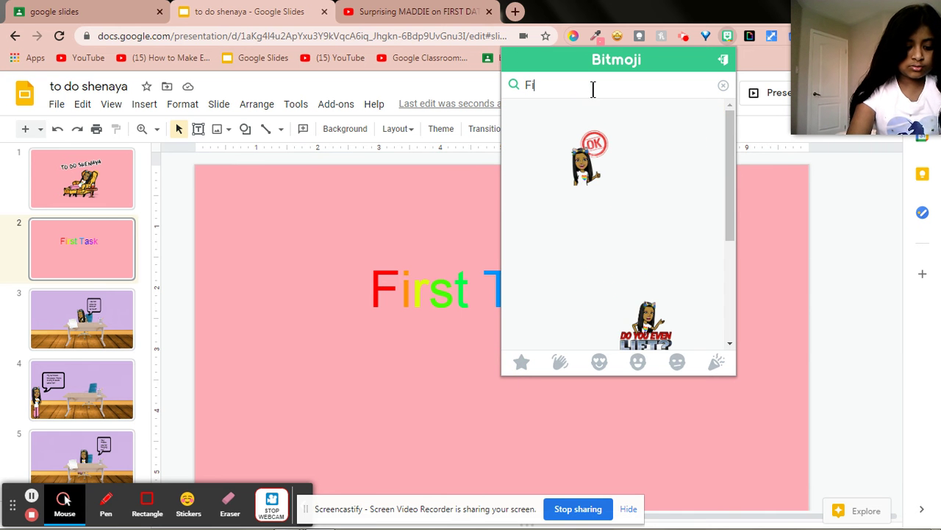
pyautogui.write('rst ')
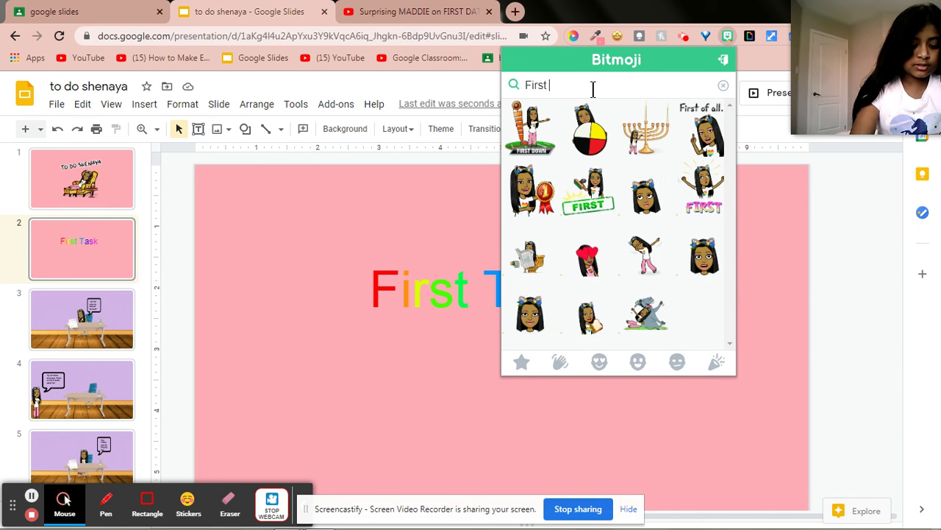
pyautogui.write('Task')
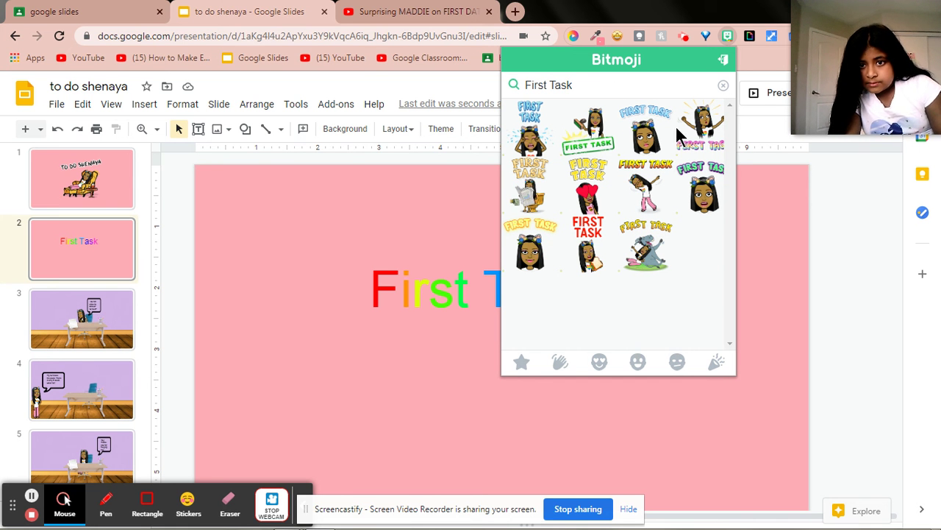
pyautogui.moveTo(599, 150); pyautogui.dragTo(393, 368)
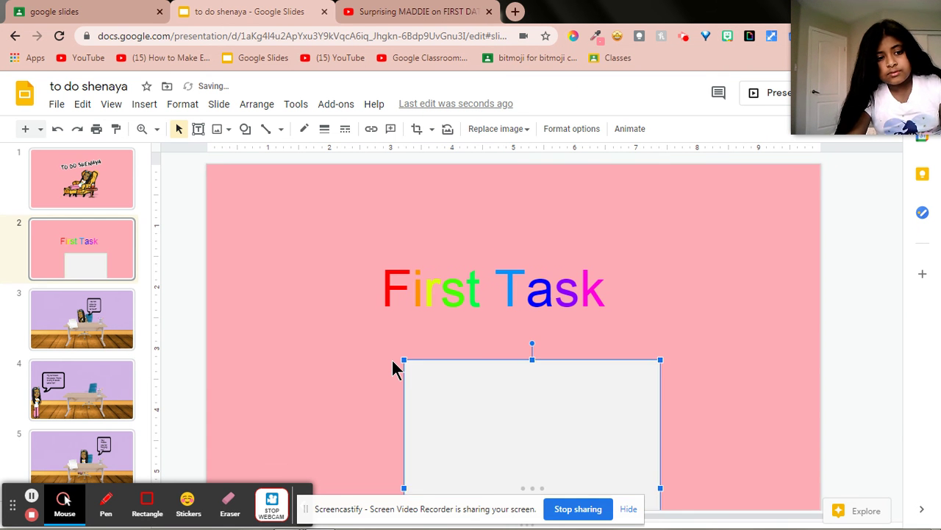
# - Shrink the "First Task" Bitmoji and position it centred just beneath the rainbow heading
pyautogui.click(548, 443)
pyautogui.moveTo(548, 444); pyautogui.dragTo(541, 354)
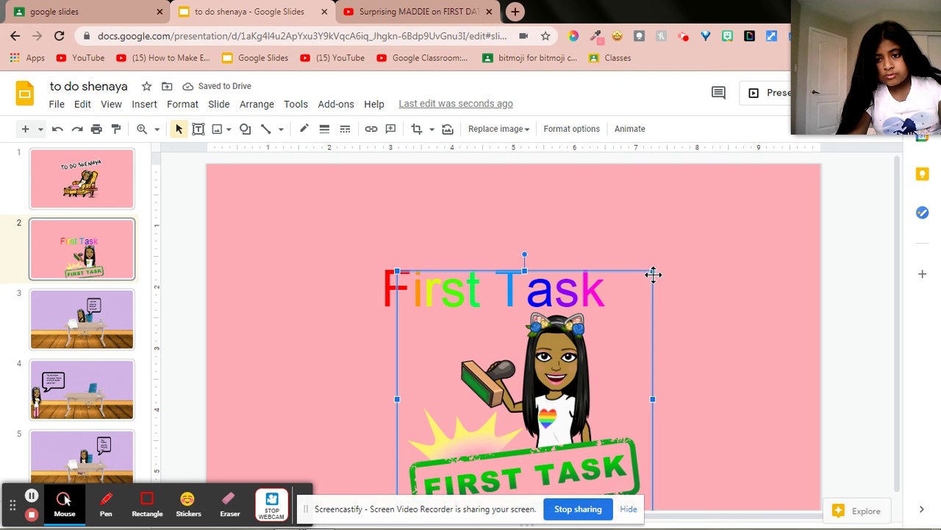
pyautogui.moveTo(651, 272); pyautogui.dragTo(558, 365)
pyautogui.click(525, 397)
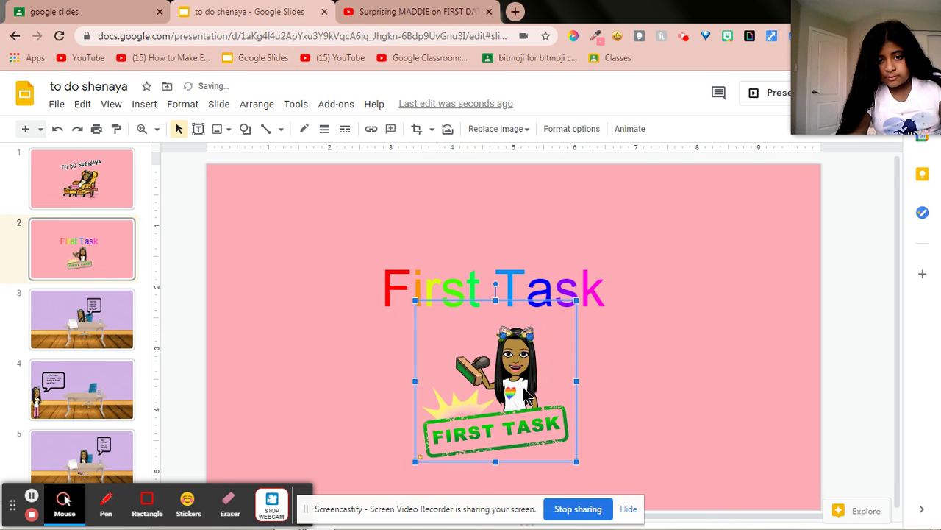
pyautogui.click(175, 339)
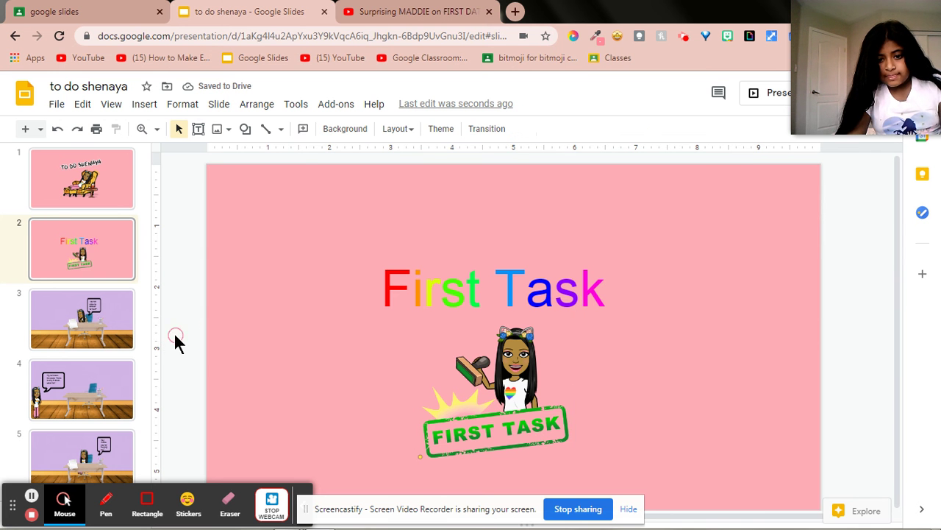
# - Look through the three imported escape-room slides and add a new title-and-body slide after the last one
pyautogui.click(53, 309)
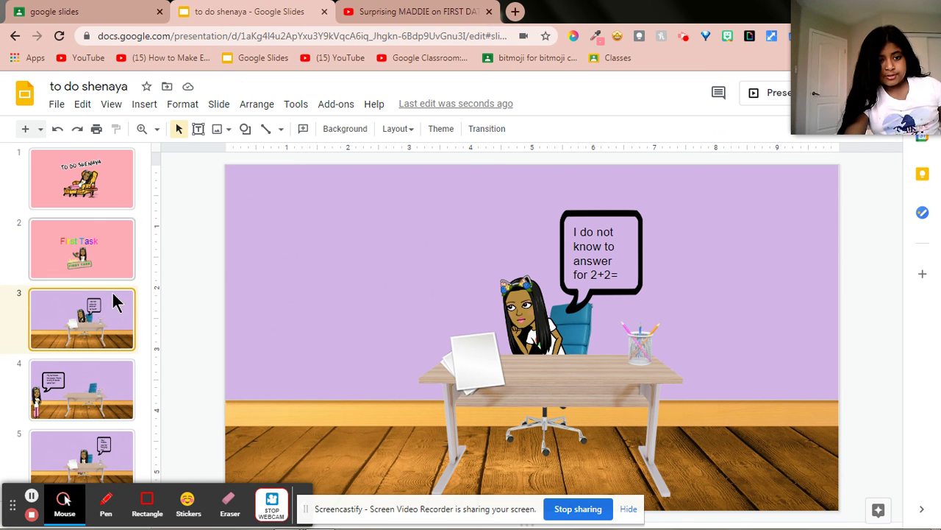
pyautogui.click(82, 413)
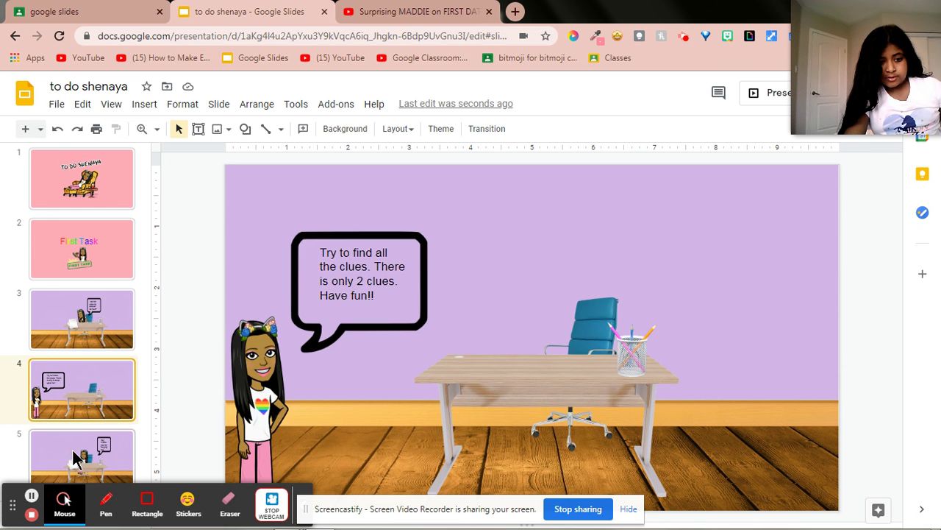
pyautogui.click(74, 452)
pyautogui.click(25, 133)
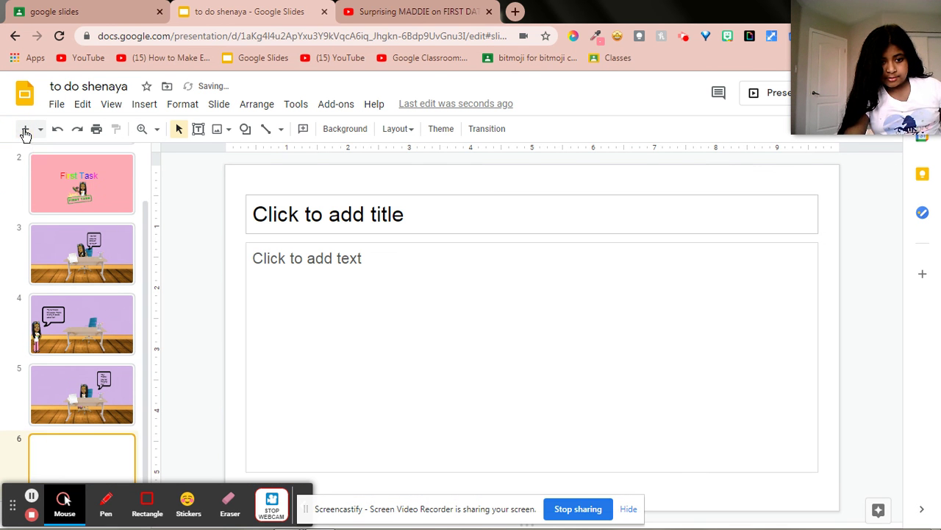
# - Delete the title and body placeholders from the new last slide and set its background to the custom light pink
pyautogui.moveTo(316, 175); pyautogui.dragTo(662, 474)
pyautogui.press('Delete')
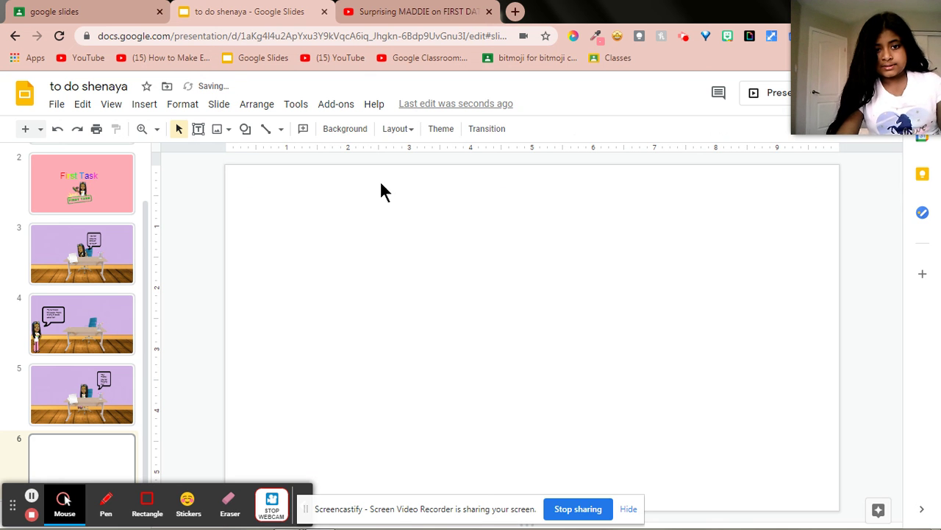
pyautogui.click(342, 130)
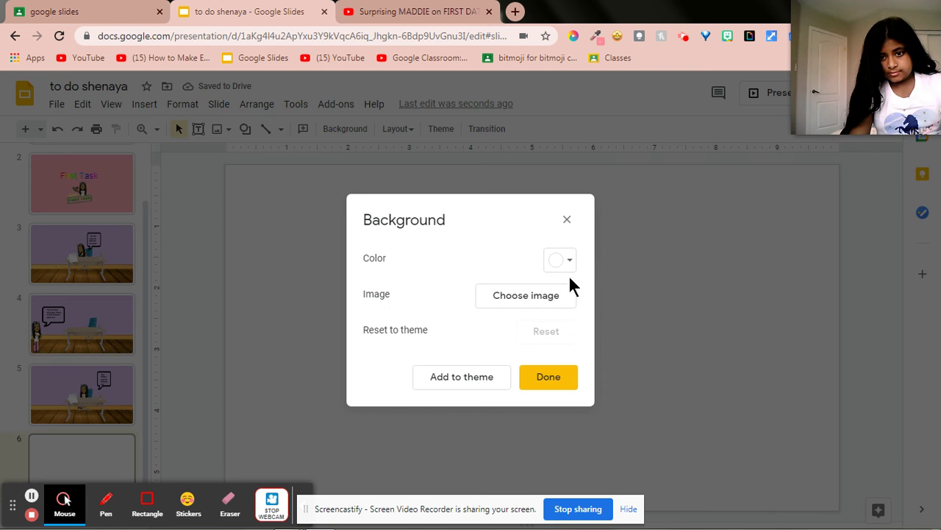
pyautogui.click(570, 266)
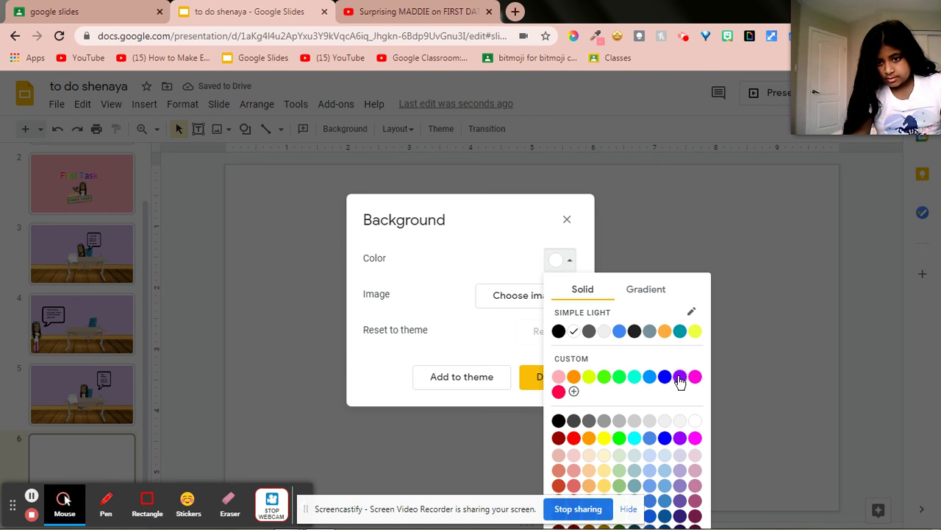
pyautogui.click(559, 378)
pyautogui.click(538, 382)
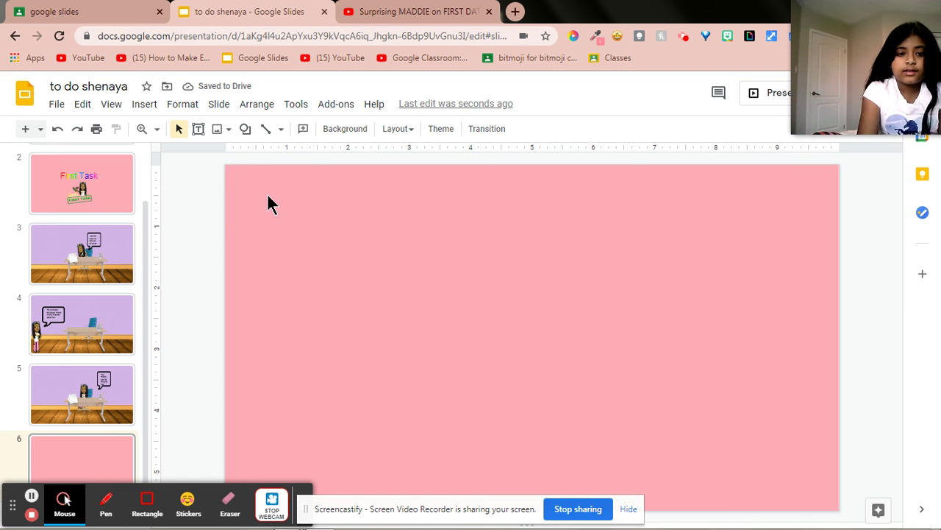
# - Add a wide text box across the middle of the pink slide reading "Second Task"
pyautogui.click(199, 133)
pyautogui.moveTo(306, 263); pyautogui.dragTo(804, 444)
pyautogui.press('capslock')
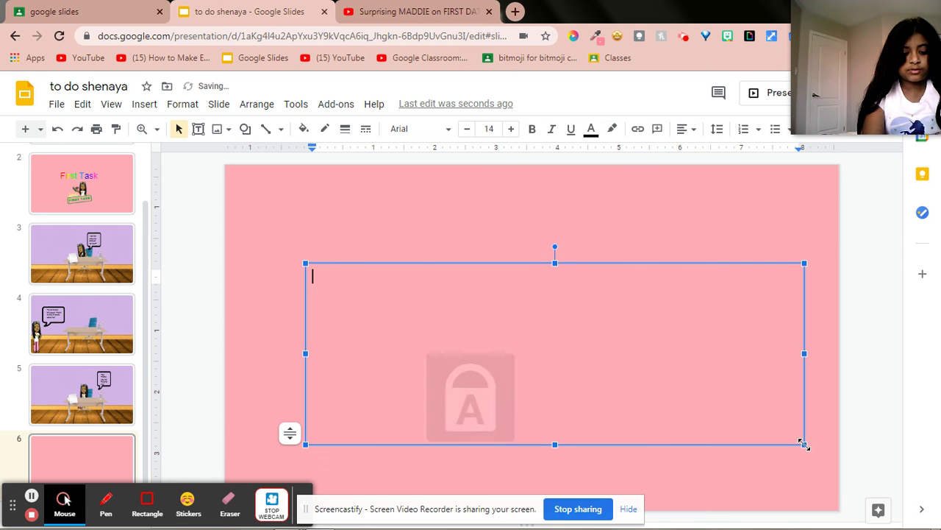
pyautogui.write('Second')
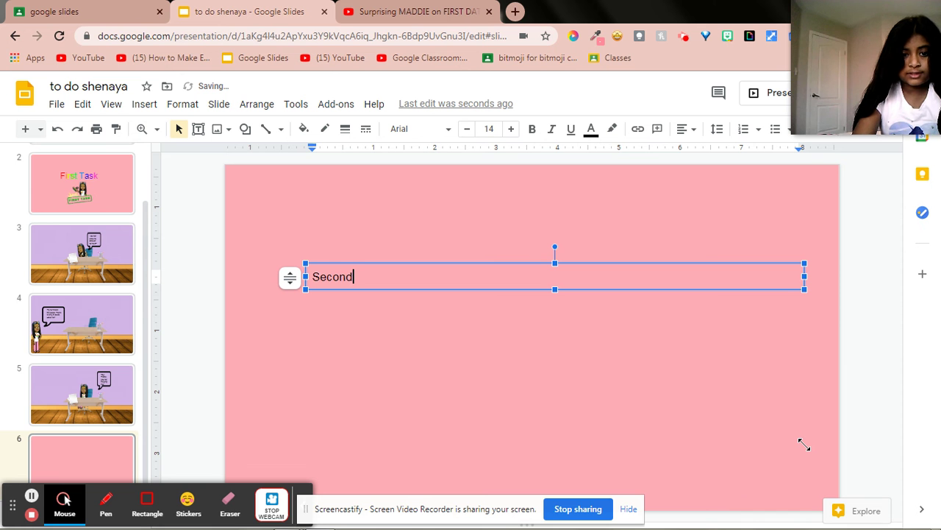
pyautogui.press('capslock')
pyautogui.write('nd ')
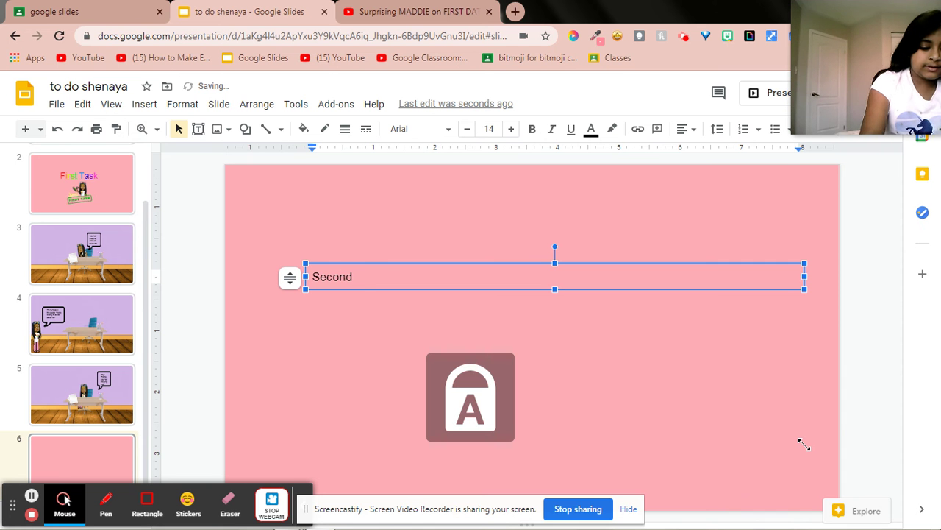
pyautogui.write('T')
pyautogui.press('capslock')
pyautogui.write('ask')
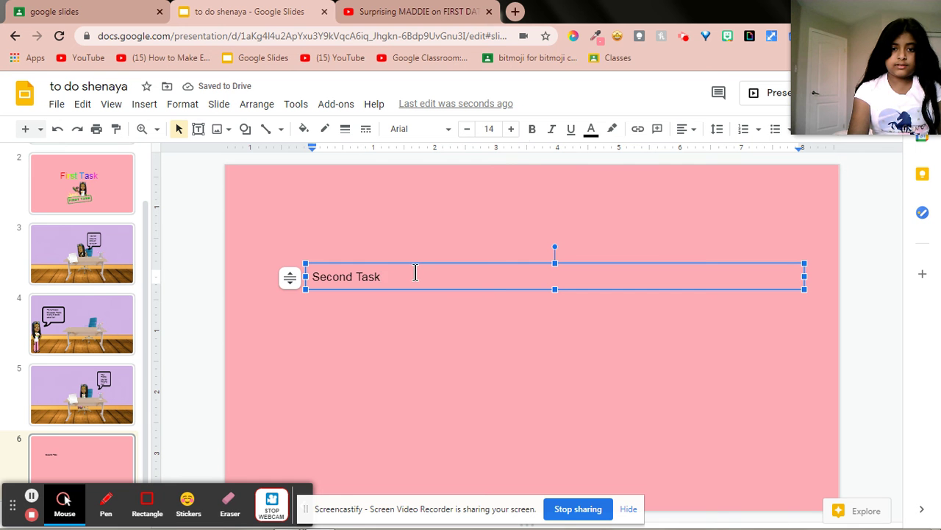
# - Set the font size of the "Second Task" text to 60
pyautogui.click(491, 131)
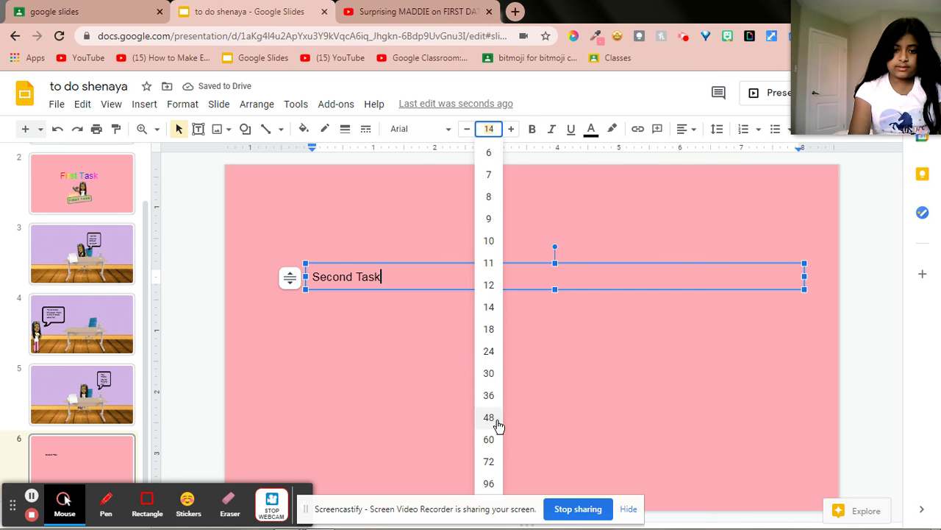
pyautogui.click(489, 441)
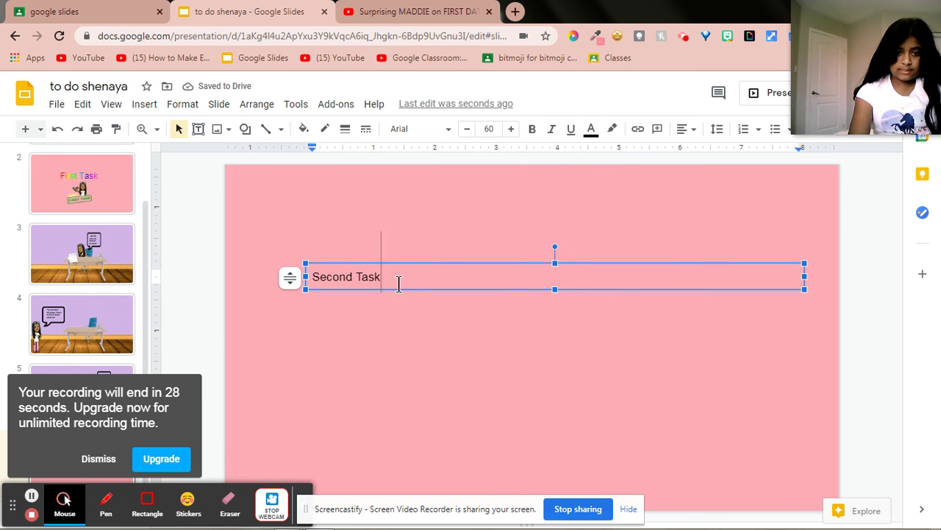
pyautogui.moveTo(398, 284); pyautogui.dragTo(302, 280)
pyautogui.click(487, 131)
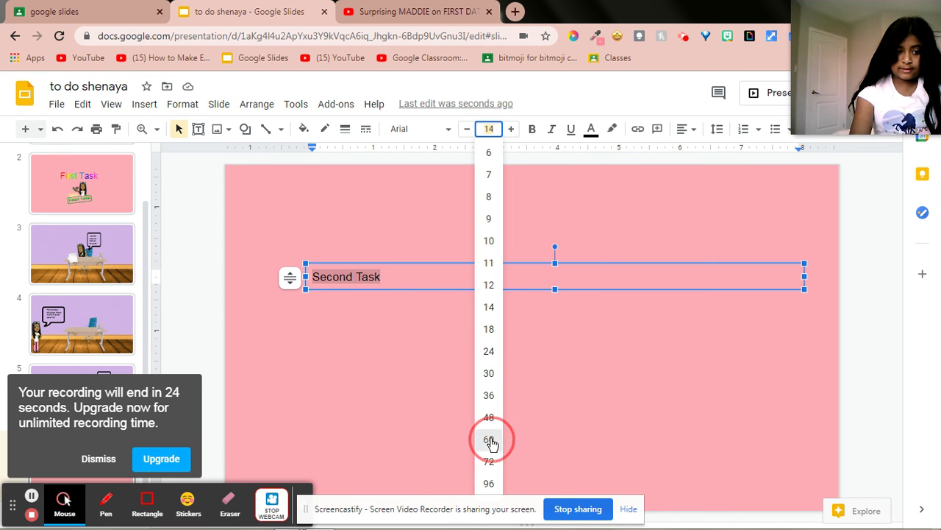
pyautogui.click(490, 439)
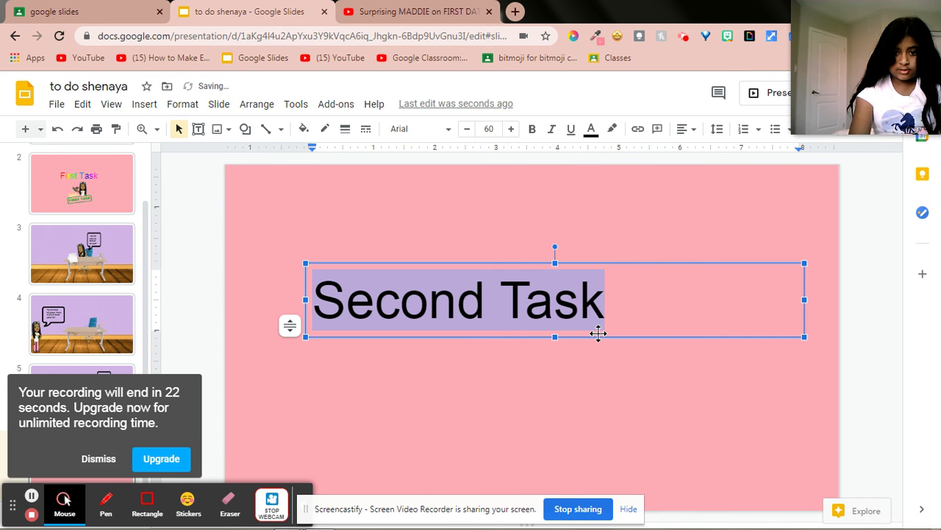
# - Reposition the "Second Task" text box so the heading sits roughly centred on the slide
pyautogui.moveTo(598, 333); pyautogui.dragTo(658, 328)
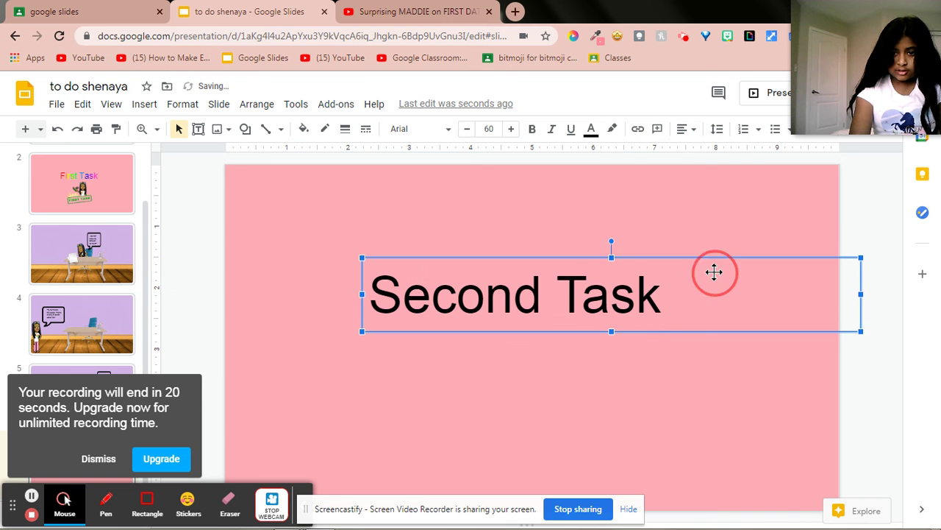
pyautogui.moveTo(714, 272); pyautogui.dragTo(676, 301)
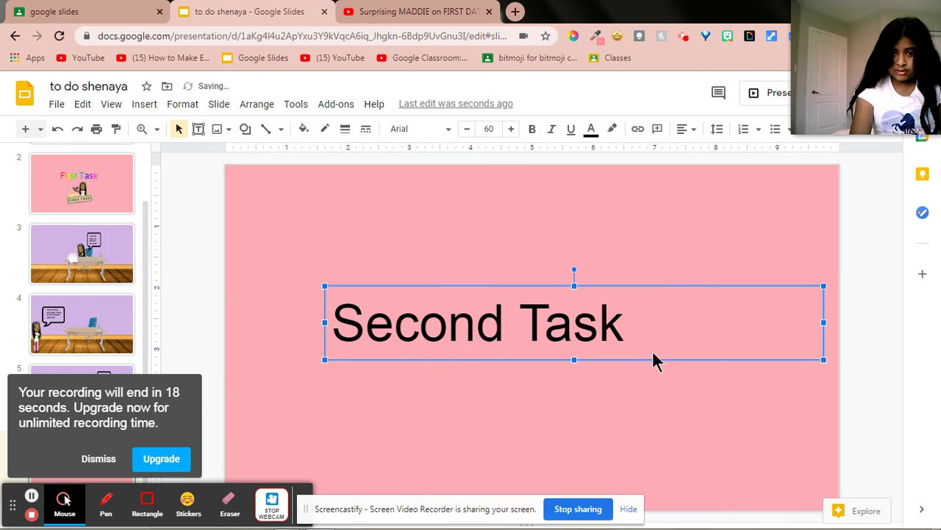
pyautogui.moveTo(647, 359); pyautogui.dragTo(649, 340)
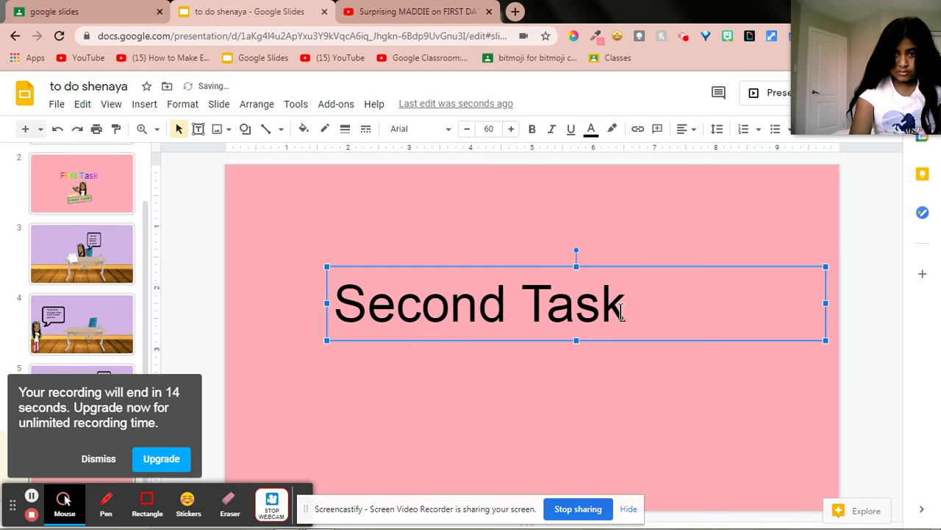
# - Select the whole "Second Task" heading and start the Magic Rainbow Unicorns Slides add-on for it
pyautogui.tripleClick(621, 313)
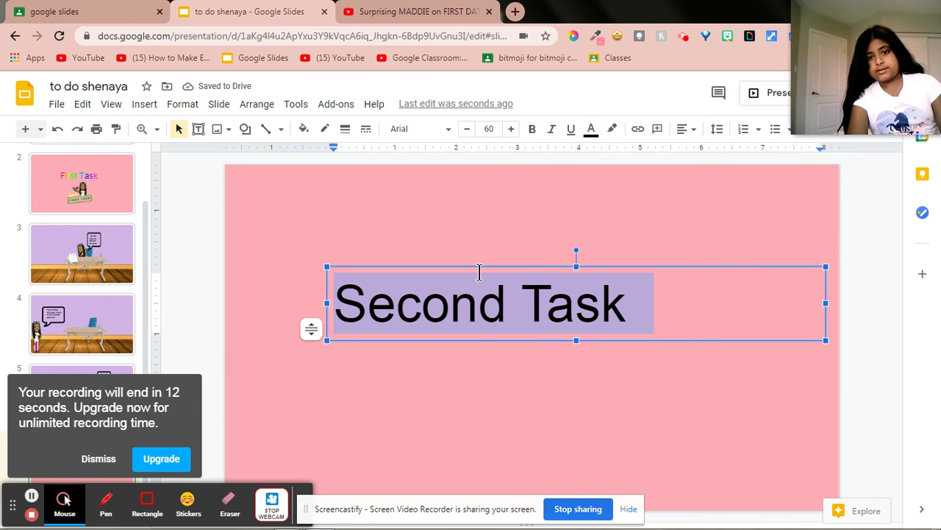
pyautogui.click(336, 104)
pyautogui.moveTo(386, 180)
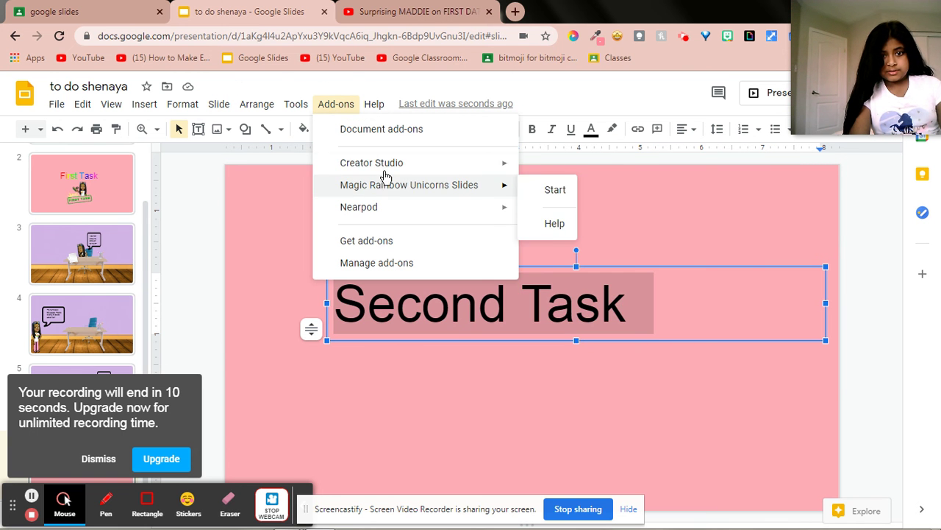
pyautogui.click(535, 191)
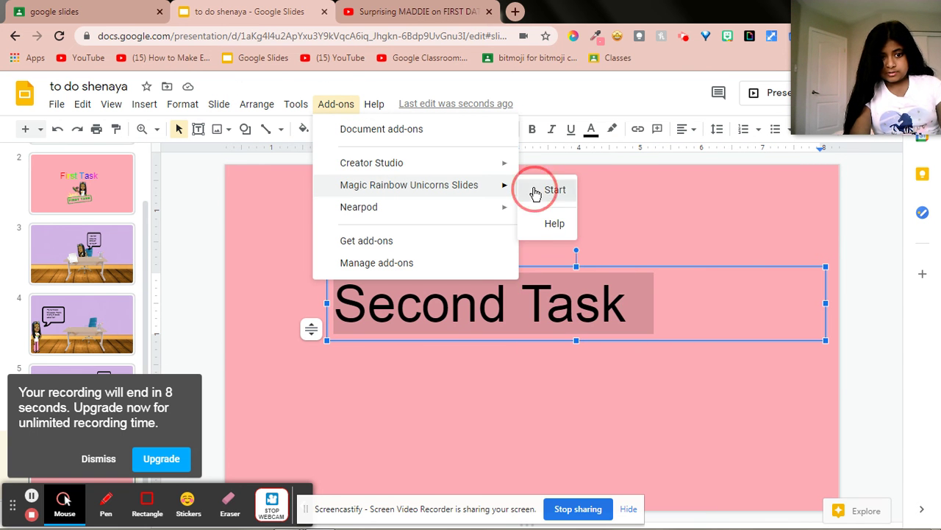